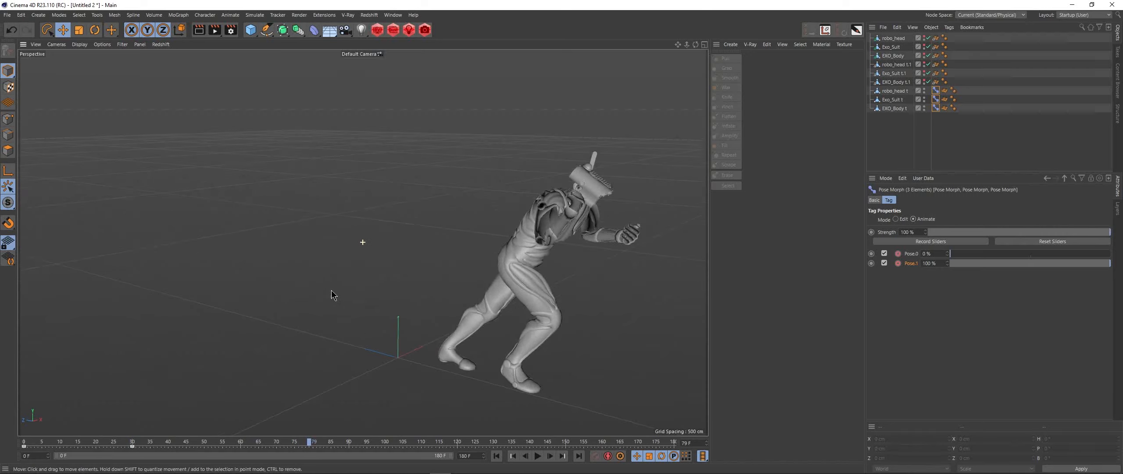
# - Scrub from about frame 10 to frame 20 and inspect the character's head and shoulders during the T-pose to running-pose blend
pyautogui.keyDown('alt'); pyautogui.moveTo(388, 287); pyautogui.dragTo(323, 260, button='middle'); pyautogui.keyUp('alt')
pyautogui.moveTo(306, 443); pyautogui.dragTo(63, 446)
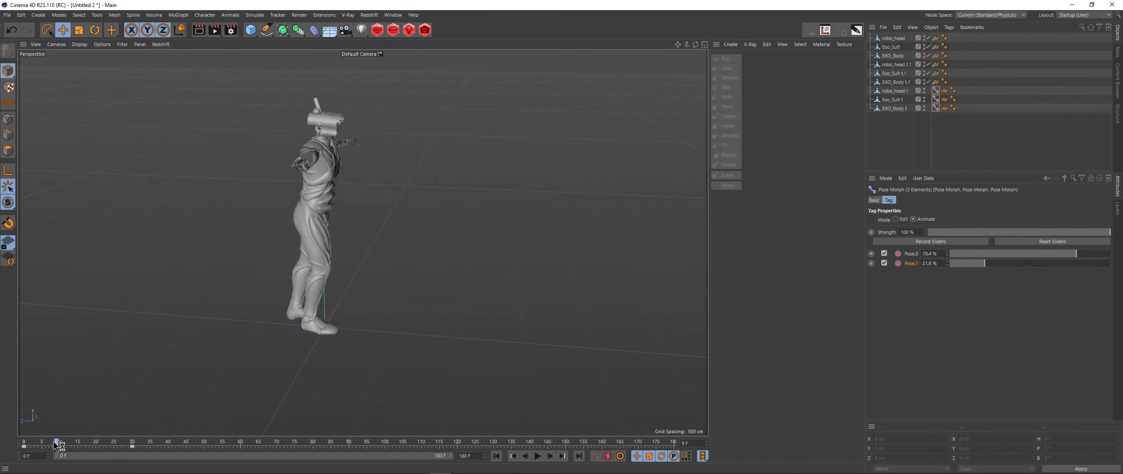
pyautogui.scroll(10, 328, 115)
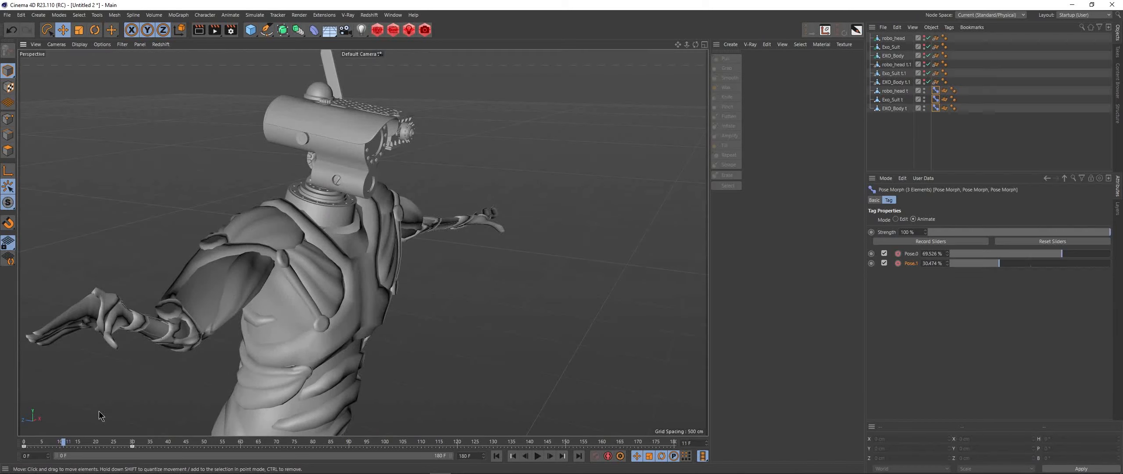
pyautogui.moveTo(70, 444); pyautogui.dragTo(96, 444)
pyautogui.keyDown('alt'); pyautogui.moveTo(272, 312); pyautogui.dragTo(310, 255); pyautogui.keyUp('alt')
pyautogui.scroll(6, 281, 278)
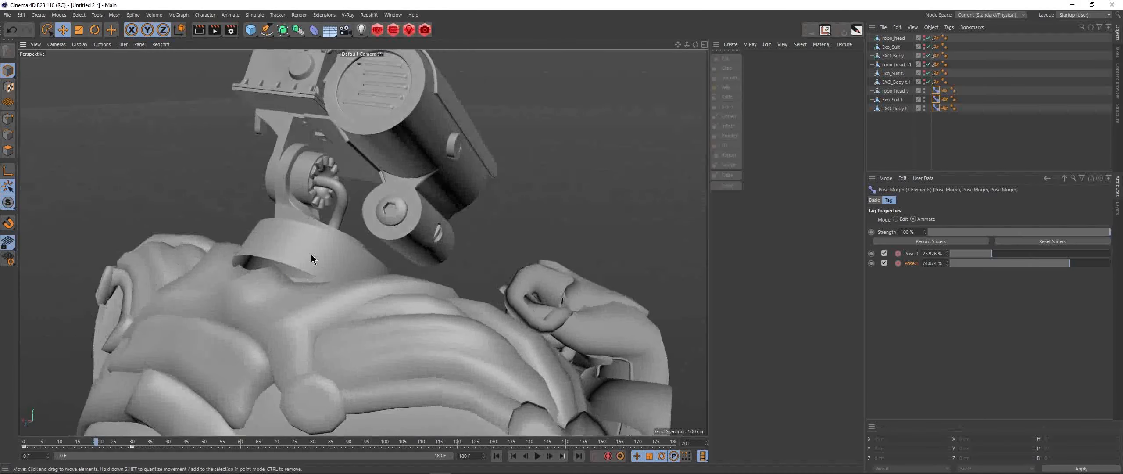
# - Scrub through frame 30 to frame 58 and examine the whole character in the running pose
pyautogui.scroll(-5, 311, 256)
pyautogui.keyDown('alt'); pyautogui.moveTo(337, 303); pyautogui.dragTo(323, 222); pyautogui.keyUp('alt')
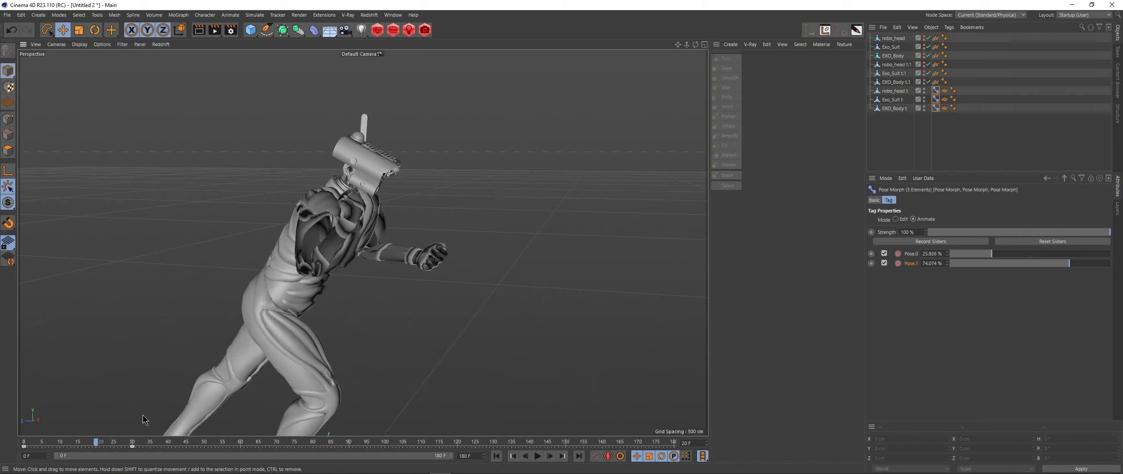
pyautogui.moveTo(96, 444); pyautogui.dragTo(134, 449)
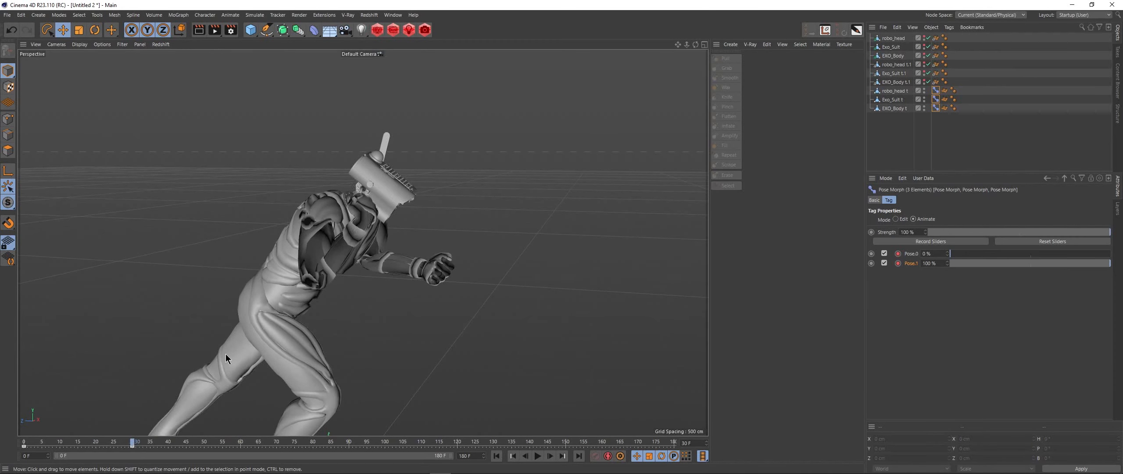
pyautogui.moveTo(135, 445); pyautogui.dragTo(233, 444)
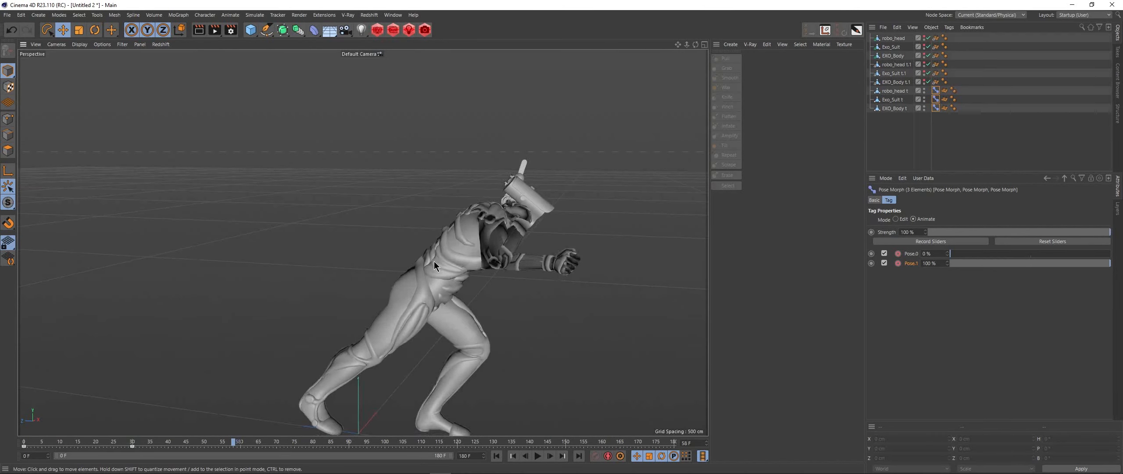
pyautogui.keyDown('alt'); pyautogui.moveTo(433, 261); pyautogui.dragTo(343, 220); pyautogui.keyUp('alt')
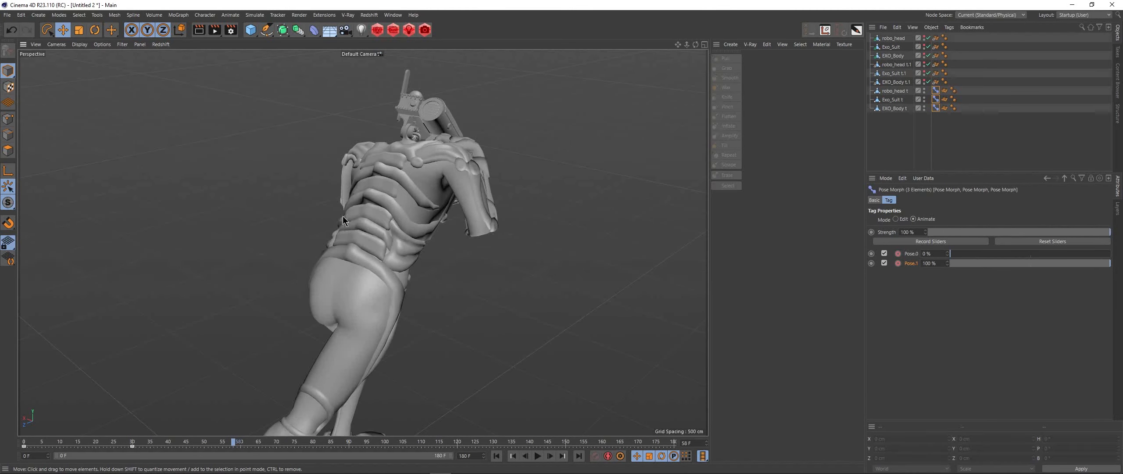
# - Switch to the cam ready.c4d project and set its timeline to start at frame 0
pyautogui.click(397, 17)
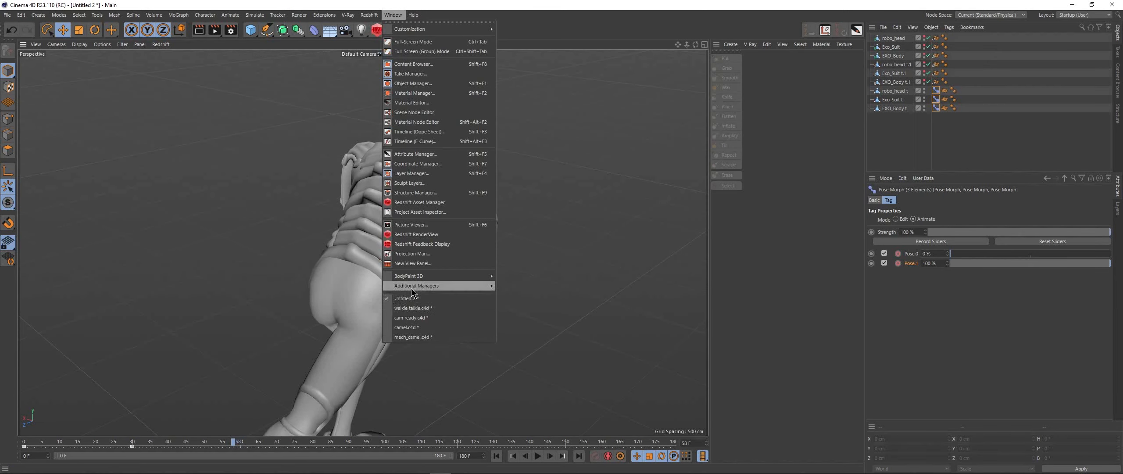
pyautogui.click(416, 317)
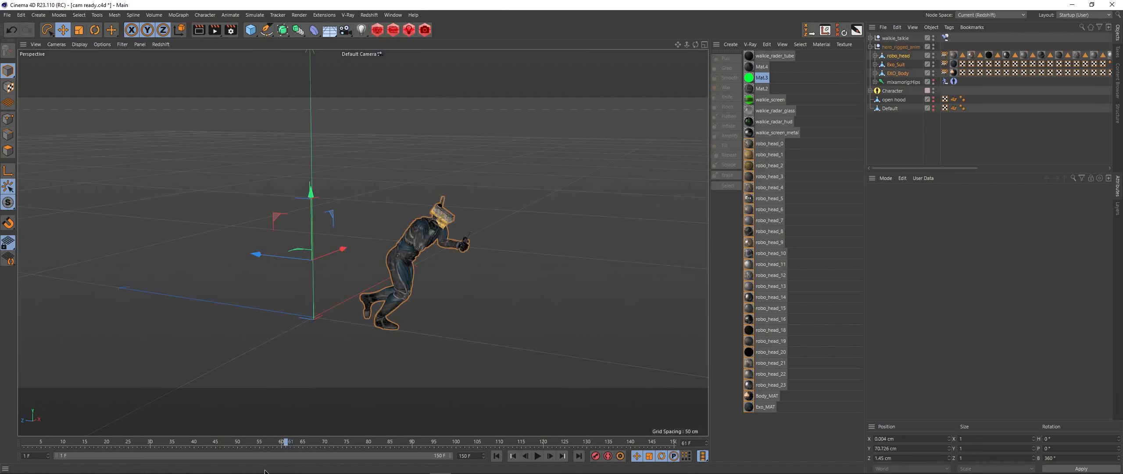
pyautogui.moveTo(286, 443); pyautogui.dragTo(24, 444)
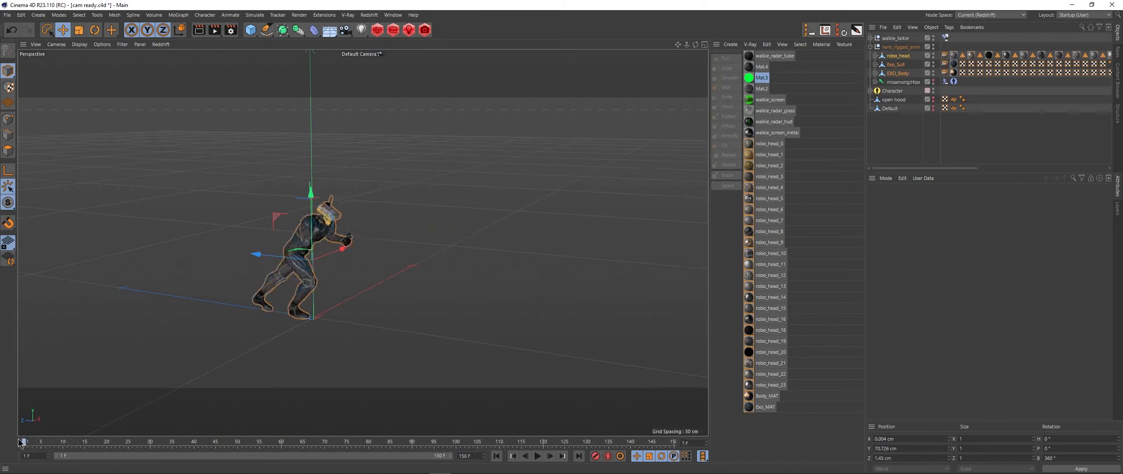
pyautogui.click(47, 455)
pyautogui.click(47, 457)
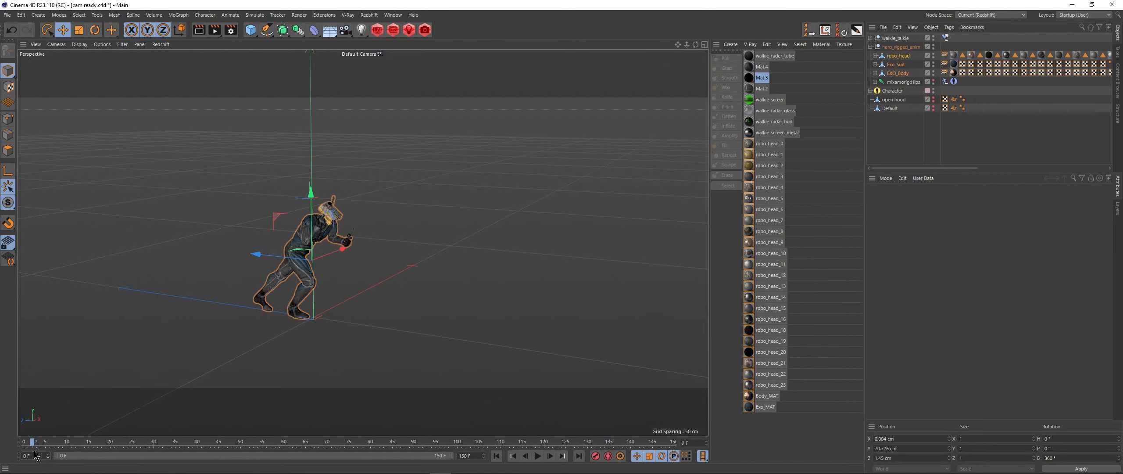
pyautogui.moveTo(30, 442); pyautogui.dragTo(22, 442)
# - Examine the textured character's upright pose at frame 0 from the front and side
pyautogui.scroll(4, 305, 215)
pyautogui.keyDown('alt'); pyautogui.moveTo(328, 240); pyautogui.dragTo(285, 241); pyautogui.keyUp('alt')
pyautogui.keyDown('alt'); pyautogui.moveTo(335, 263); pyautogui.dragTo(356, 224, button='right'); pyautogui.keyUp('alt')
pyautogui.keyDown('alt'); pyautogui.moveTo(322, 212); pyautogui.dragTo(335, 242, button='middle'); pyautogui.keyUp('alt')
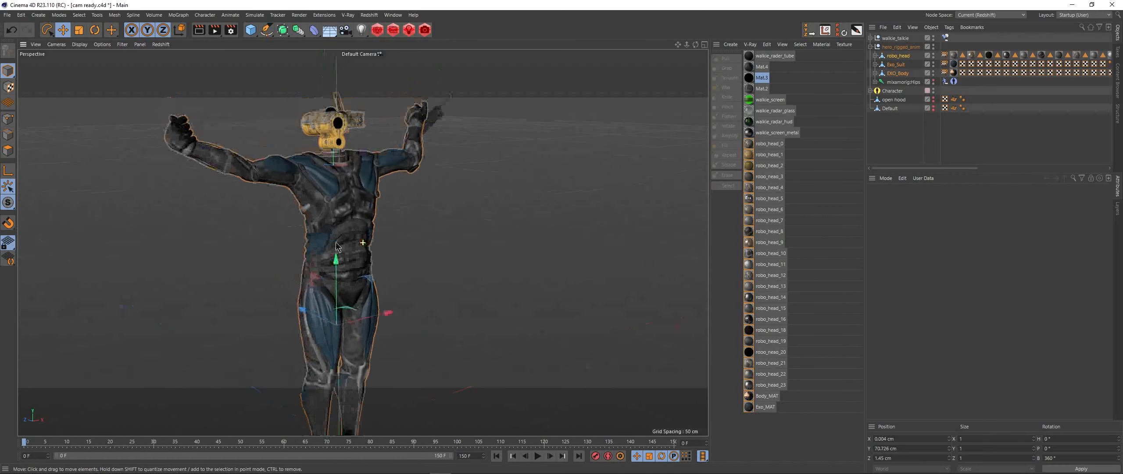
pyautogui.keyDown('alt'); pyautogui.moveTo(361, 201); pyautogui.dragTo(349, 232, button='right'); pyautogui.keyUp('alt')
pyautogui.keyDown('alt'); pyautogui.moveTo(349, 233); pyautogui.dragTo(370, 252); pyautogui.keyUp('alt')
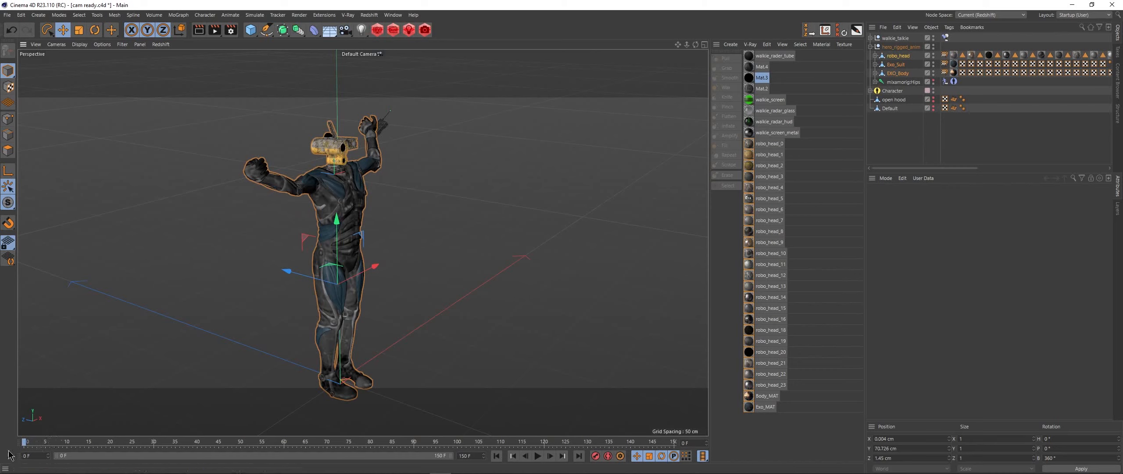
# - Scrub the textured character's run to frame 28 and back to frame 1, checking its pose from the side
pyautogui.moveTo(25, 444); pyautogui.dragTo(145, 445)
pyautogui.keyDown('alt'); pyautogui.moveTo(412, 279); pyautogui.dragTo(470, 266); pyautogui.keyUp('alt')
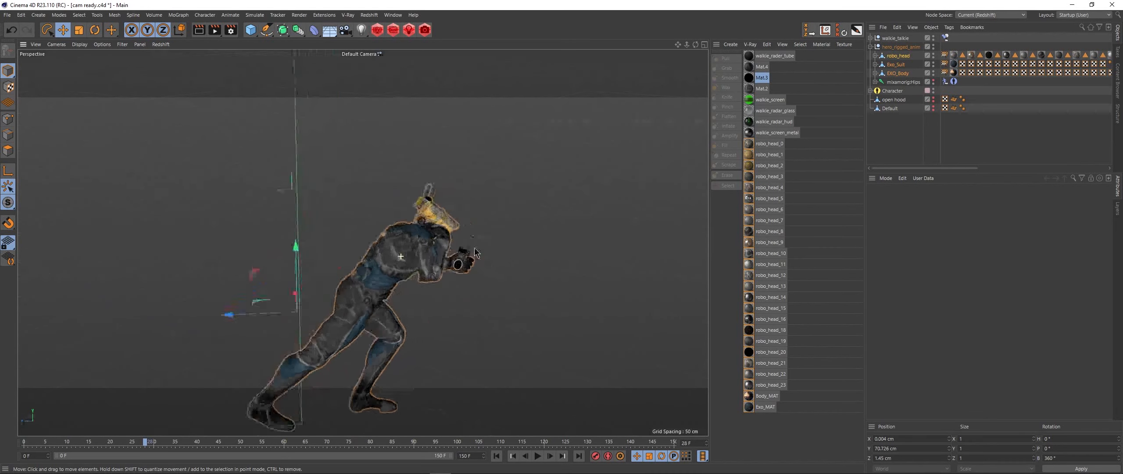
pyautogui.keyDown('alt'); pyautogui.moveTo(469, 265); pyautogui.dragTo(456, 226, button='middle'); pyautogui.keyUp('alt')
pyautogui.moveTo(148, 445); pyautogui.dragTo(28, 448)
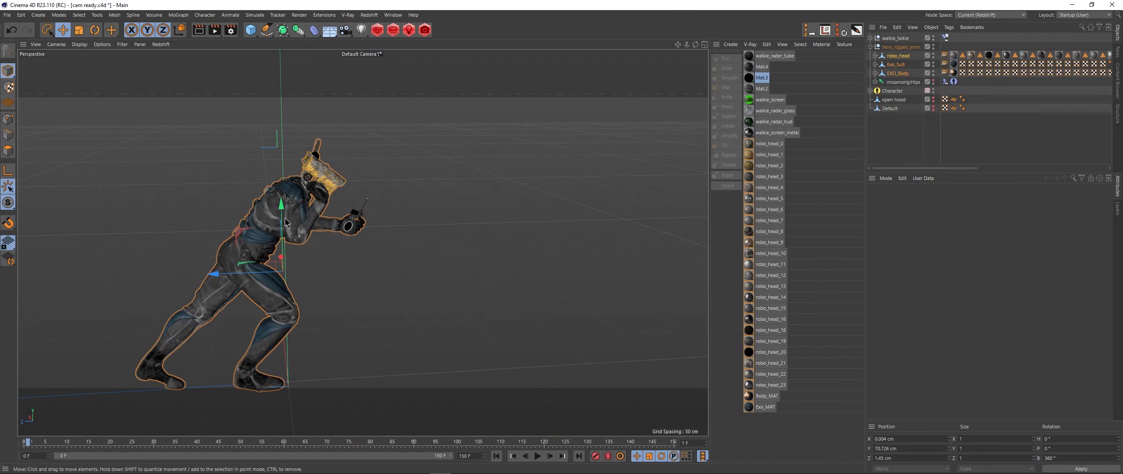
pyautogui.keyDown('alt'); pyautogui.moveTo(285, 222); pyautogui.dragTo(293, 218); pyautogui.keyUp('alt')
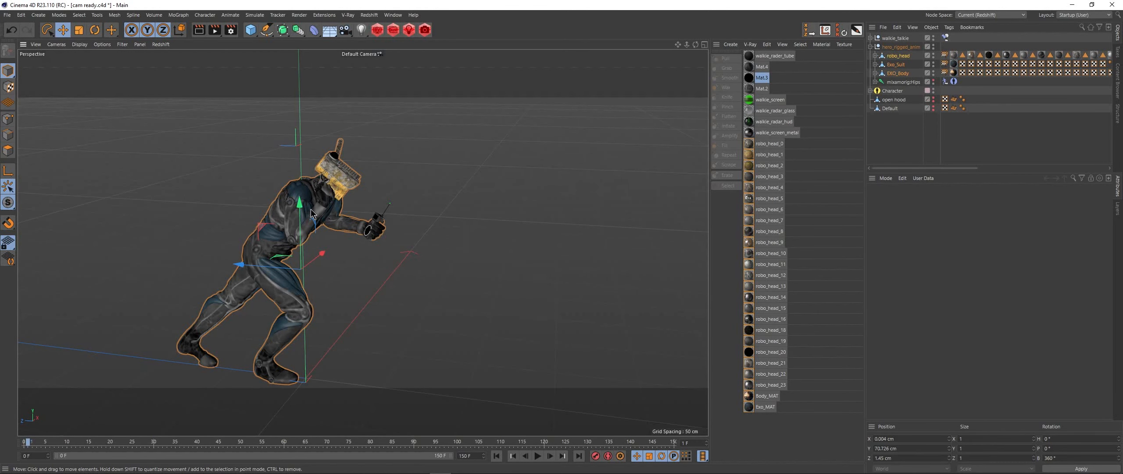
# - Switch back to the Untitled 2 scene and check the animated Alembic's offset against its motion at frames 30 to 35
pyautogui.click(392, 15)
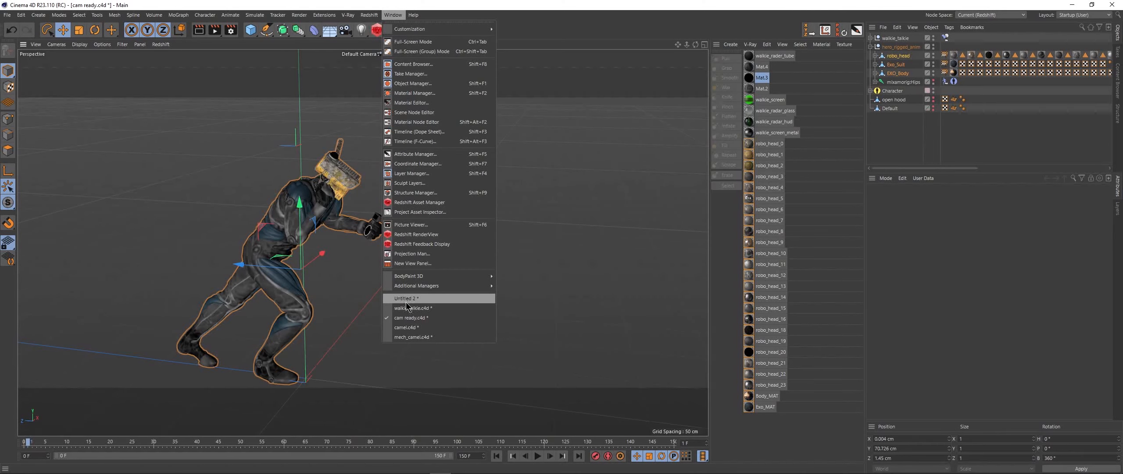
pyautogui.click(404, 299)
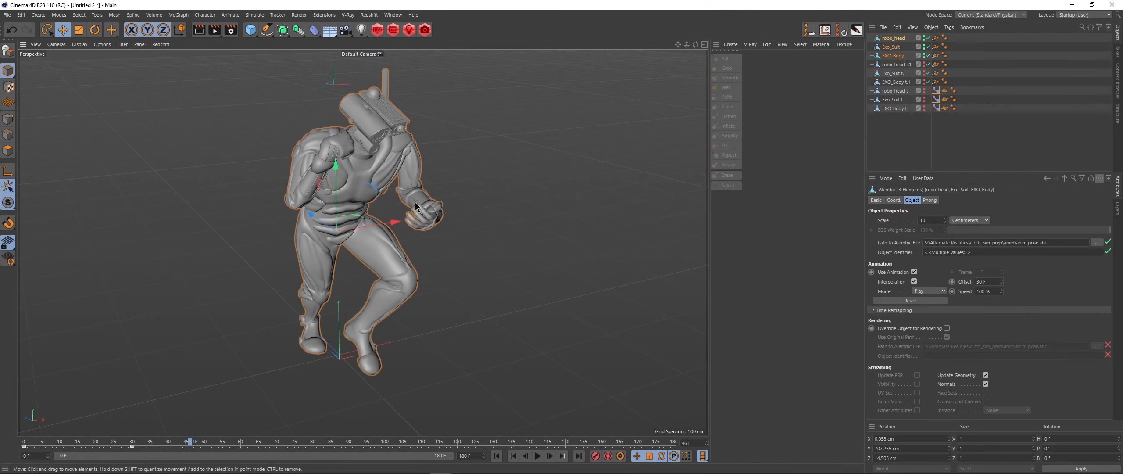
pyautogui.keyDown('alt'); pyautogui.moveTo(378, 194); pyautogui.dragTo(410, 188); pyautogui.keyUp('alt')
pyautogui.keyDown('alt'); pyautogui.moveTo(419, 168); pyautogui.dragTo(434, 190, button='middle'); pyautogui.keyUp('alt')
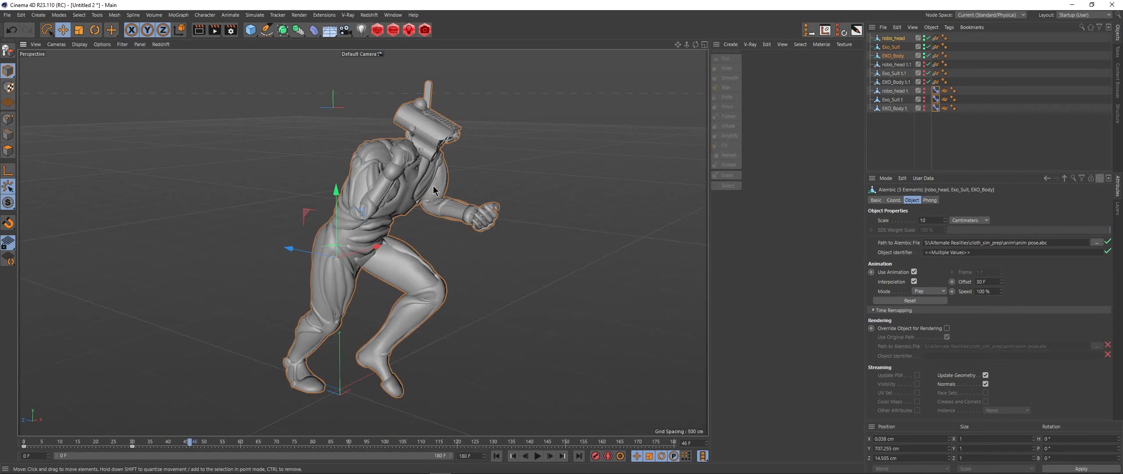
pyautogui.scroll(-2, 433, 186)
pyautogui.moveTo(189, 443); pyautogui.dragTo(133, 446)
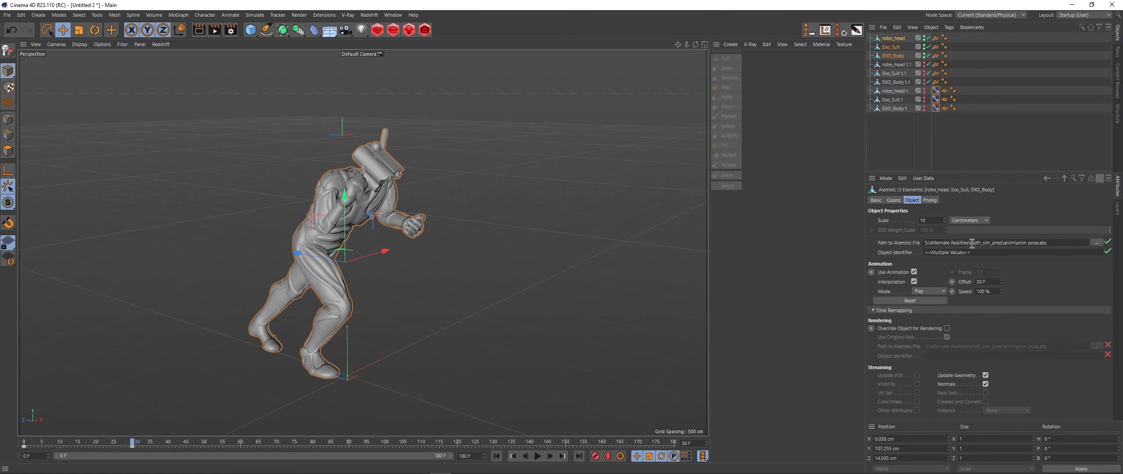
pyautogui.doubleClick(988, 283)
pyautogui.moveTo(133, 443)
pyautogui.mouseDown()
pyautogui.moveTo(180, 444)
pyautogui.moveTo(109, 442)
pyautogui.moveTo(209, 444)
pyautogui.moveTo(150, 445)
pyautogui.mouseUp()
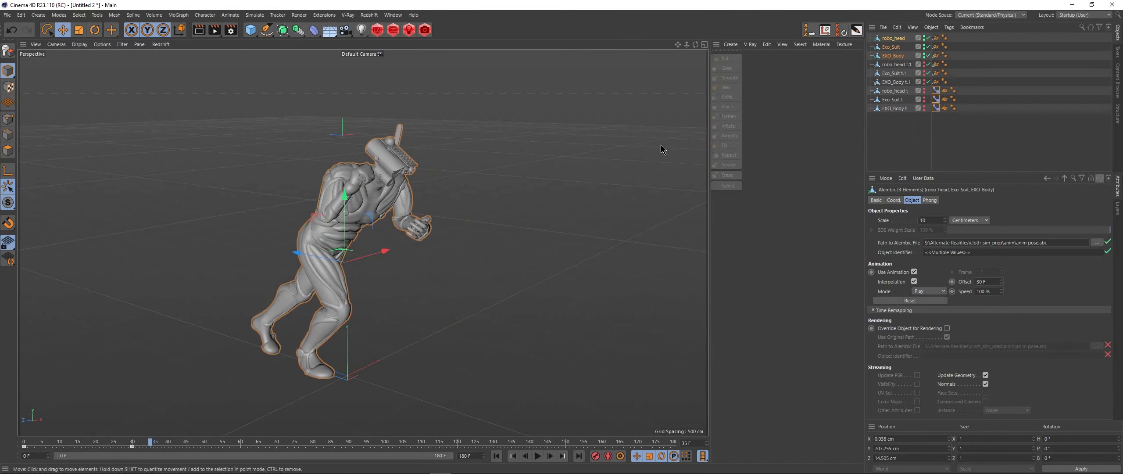
# - Hide the animated EXO_Body, Exo_Suit and robo_head Alembic objects
pyautogui.click(925, 56)
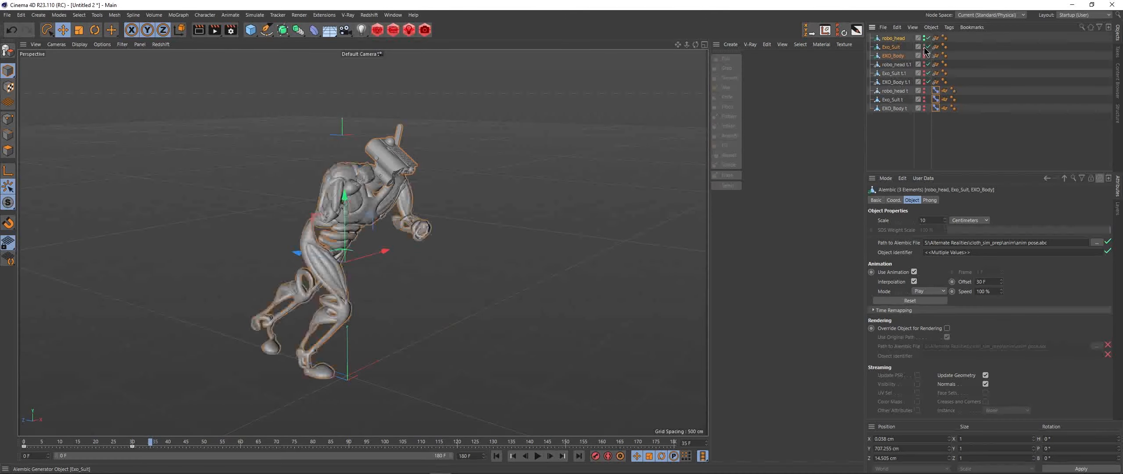
pyautogui.click(924, 46)
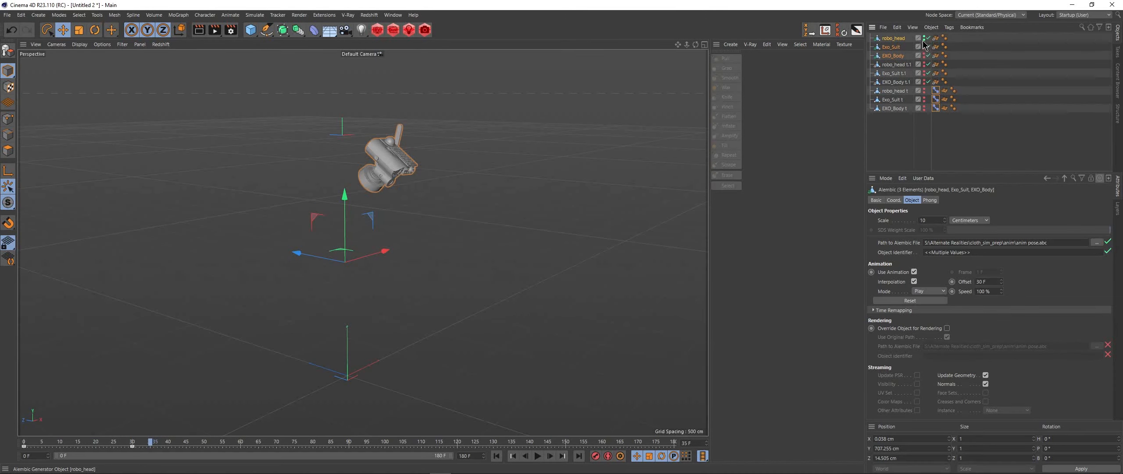
pyautogui.click(925, 38)
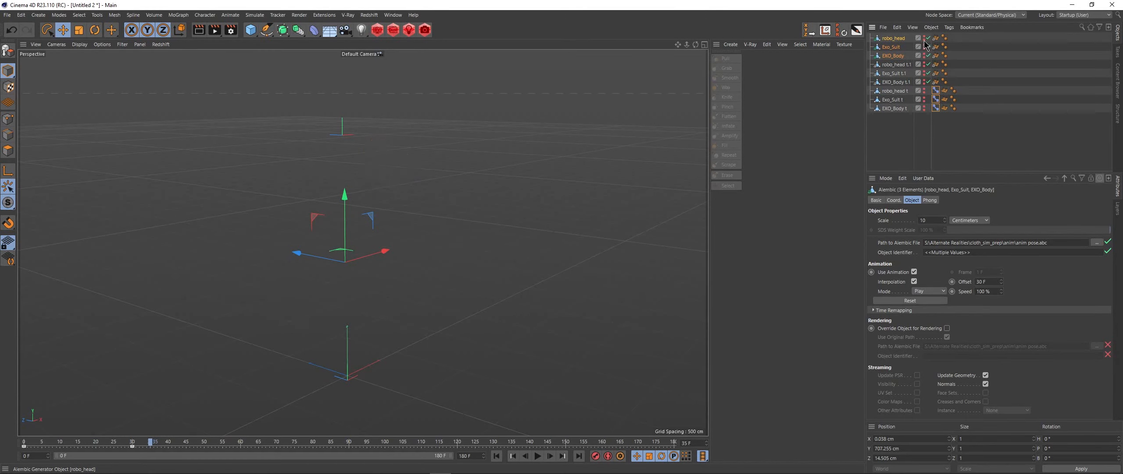
# - Show the robo_head t.1, Exo_Suit t.1 and EXO_Body t.1 Alembic objects and move the playhead to frame 0
pyautogui.keyDown('alt'); pyautogui.click(925, 66); pyautogui.keyUp('alt')
pyautogui.keyDown('alt'); pyautogui.click(925, 74); pyautogui.keyUp('alt')
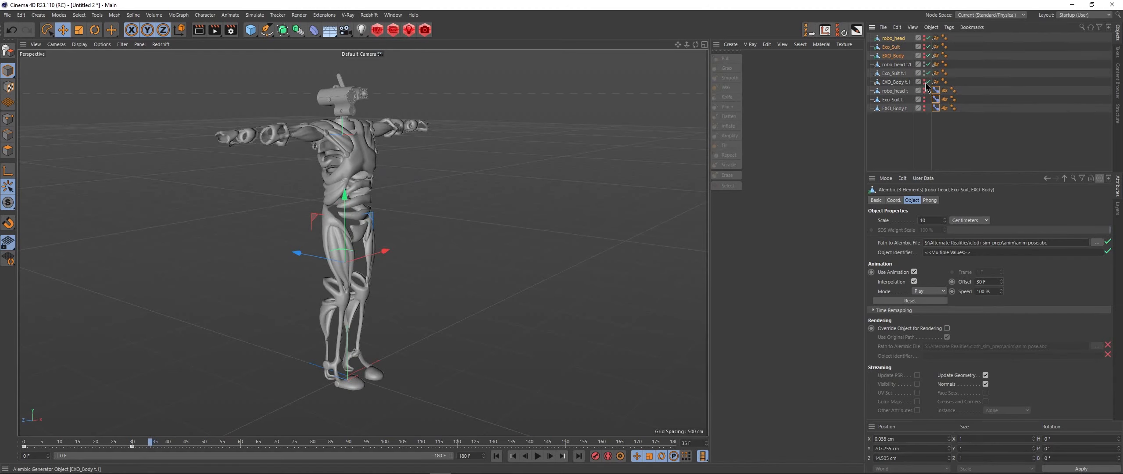
pyautogui.keyDown('alt'); pyautogui.click(925, 83); pyautogui.keyUp('alt')
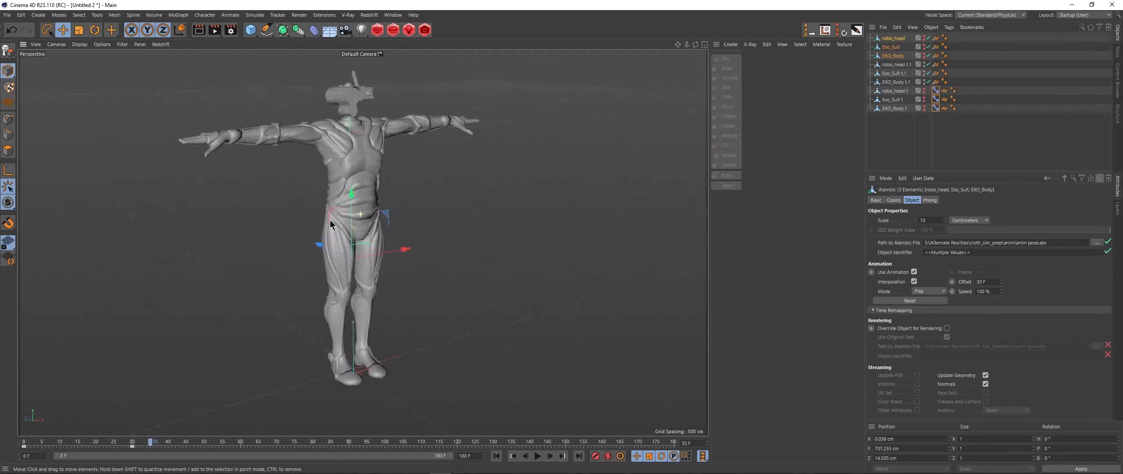
pyautogui.moveTo(150, 442); pyautogui.dragTo(24, 446)
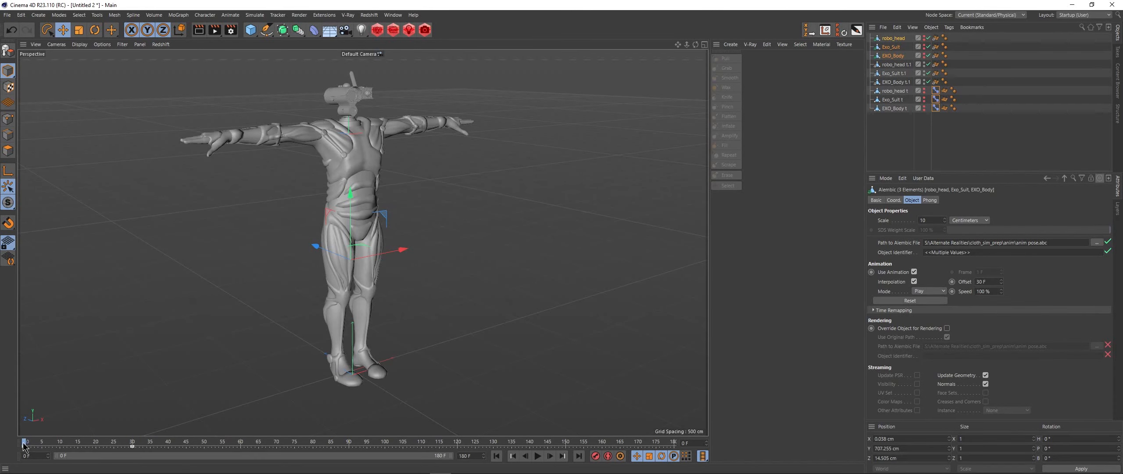
# - Select the three T-pose Alembic objects, followed by the polygon versions robo_head t, Exo_Suit t and EXO_Body t, to compare their properties
pyautogui.click(894, 64)
pyautogui.keyDown('ctrl'); pyautogui.click(893, 74); pyautogui.keyUp('ctrl')
pyautogui.keyDown('ctrl'); pyautogui.click(894, 82); pyautogui.keyUp('ctrl')
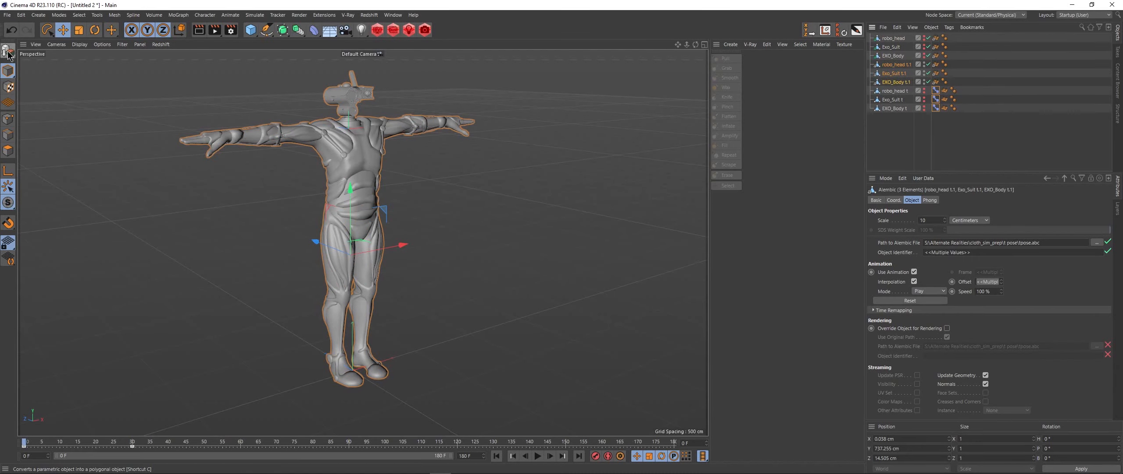
pyautogui.click(895, 91)
pyautogui.keyDown('shift'); pyautogui.click(893, 100); pyautogui.keyUp('shift')
pyautogui.keyDown('shift'); pyautogui.click(895, 108); pyautogui.keyUp('shift')
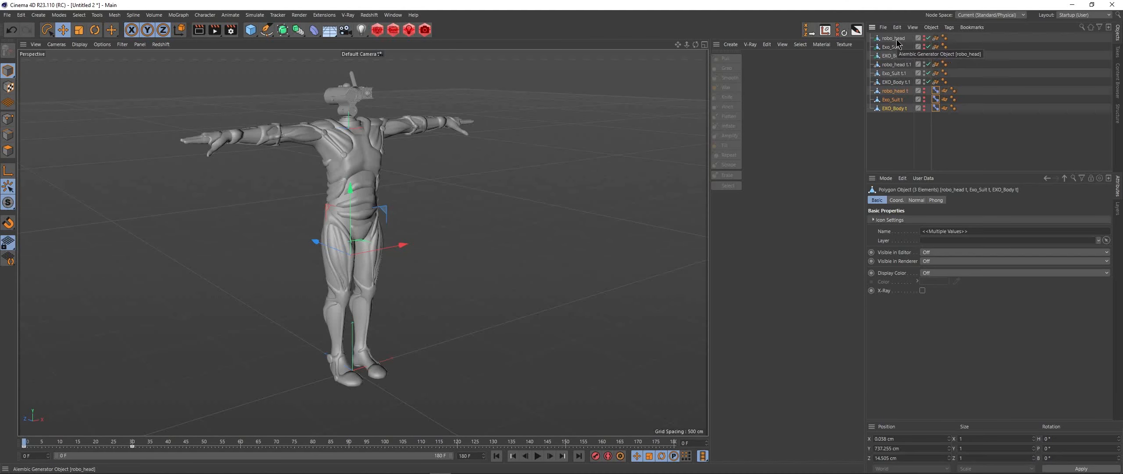
# - Reselect the three polygon T-pose objects and view the Pose Morph tags on them
pyautogui.click(893, 128)
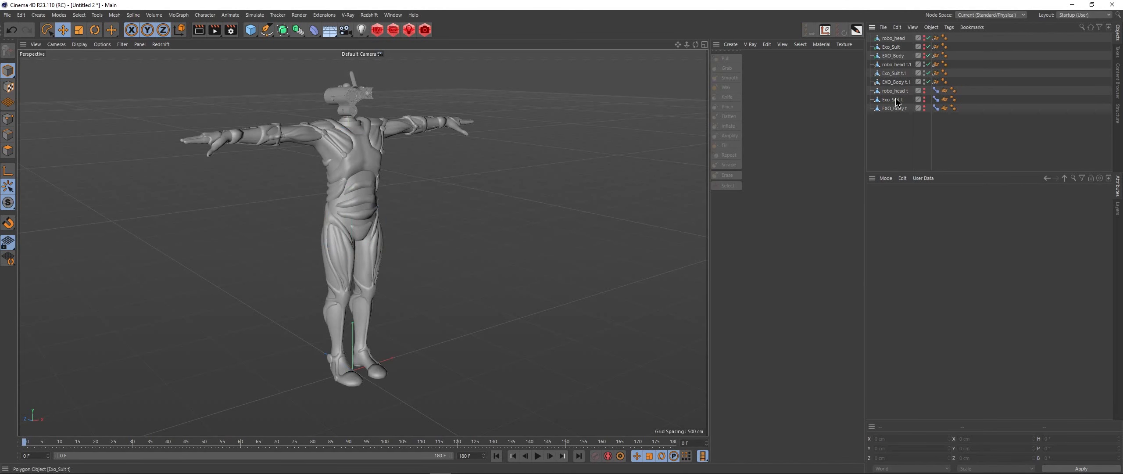
pyautogui.click(895, 90)
pyautogui.keyDown('shift'); pyautogui.click(896, 108); pyautogui.keyUp('shift')
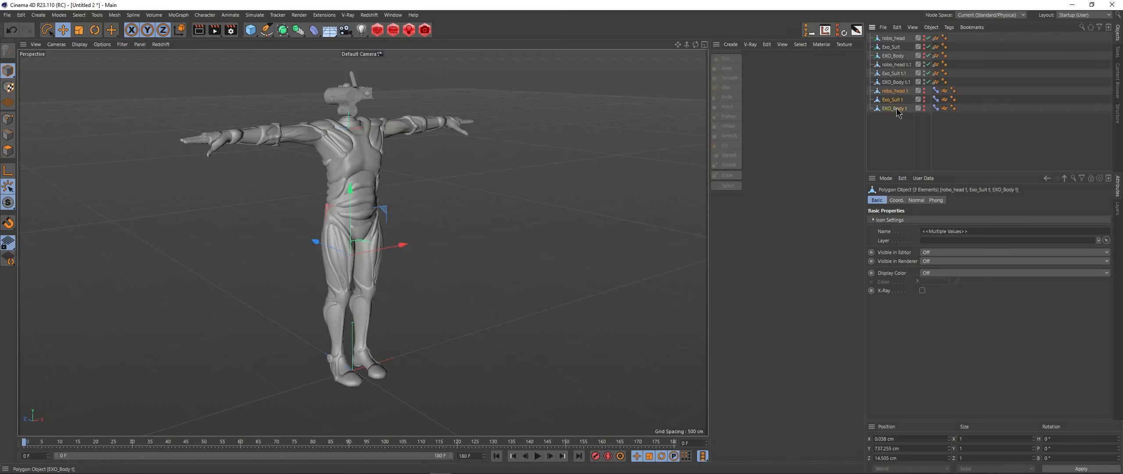
pyautogui.click(937, 92)
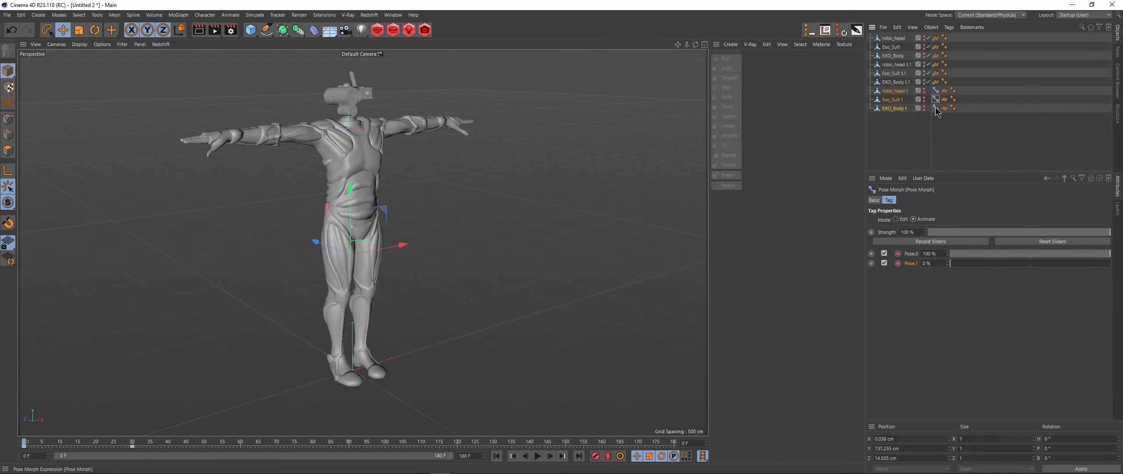
pyautogui.click(936, 109)
# - Look up Pose Morph among the rigging tags and display the settings of robo_head t's Pose Morph tag
pyautogui.click(948, 27)
pyautogui.moveTo(972, 151)
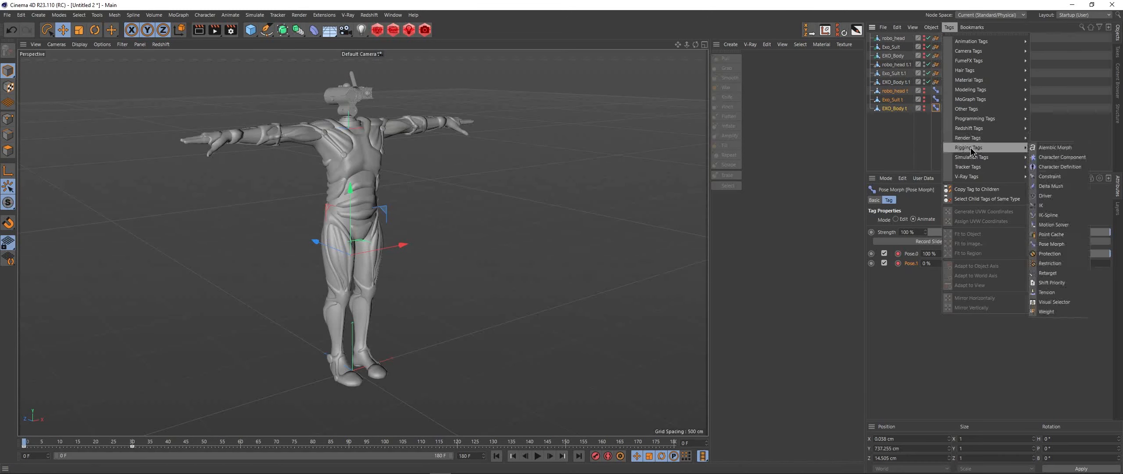
pyautogui.click(1044, 245)
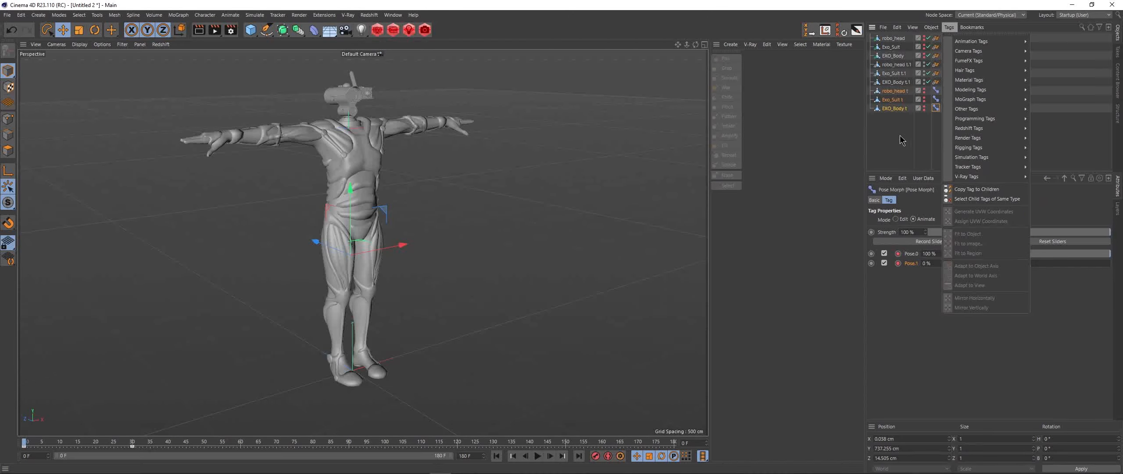
pyautogui.click(897, 82)
pyautogui.click(935, 91)
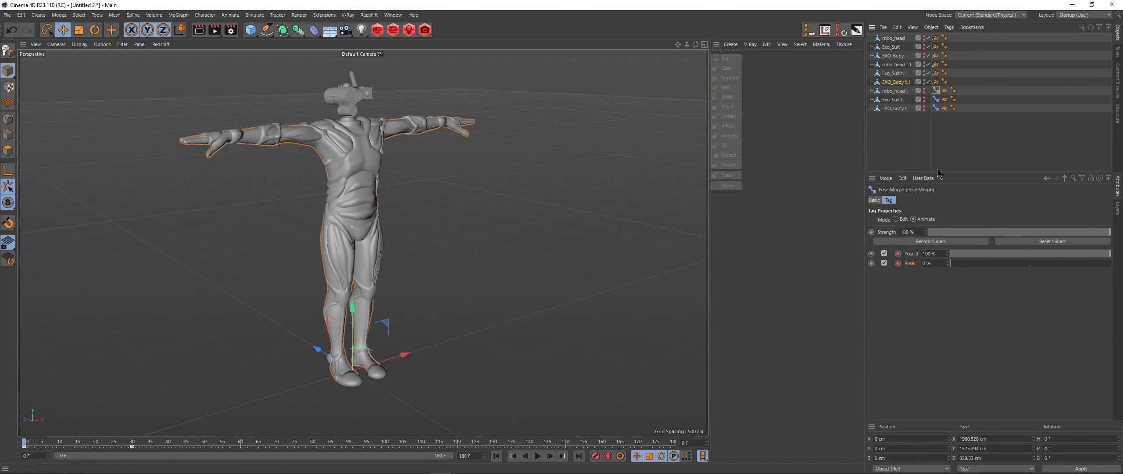
# - Switch robo_head t's Pose Morph tag to Edit mode and examine the target objects of Pose.0 and Pose.1
pyautogui.click(896, 219)
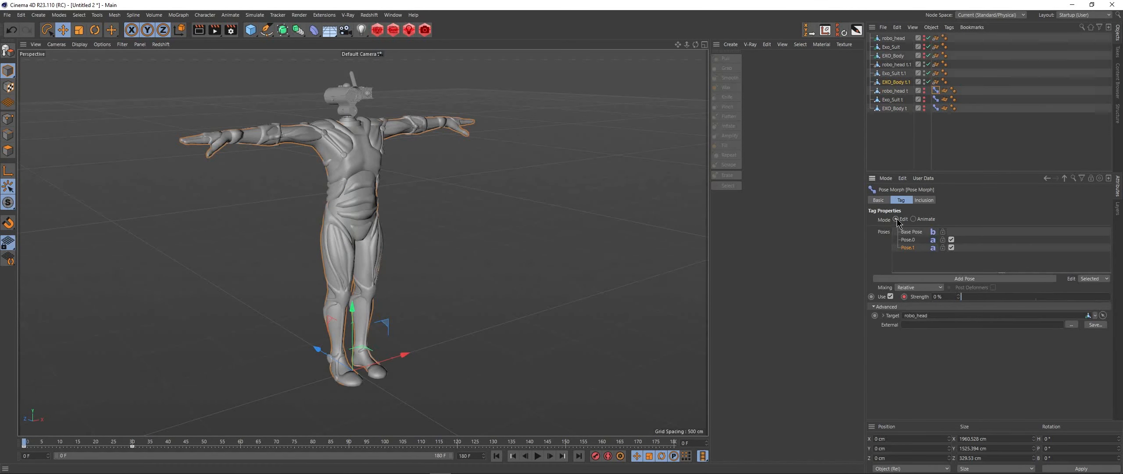
pyautogui.click(907, 241)
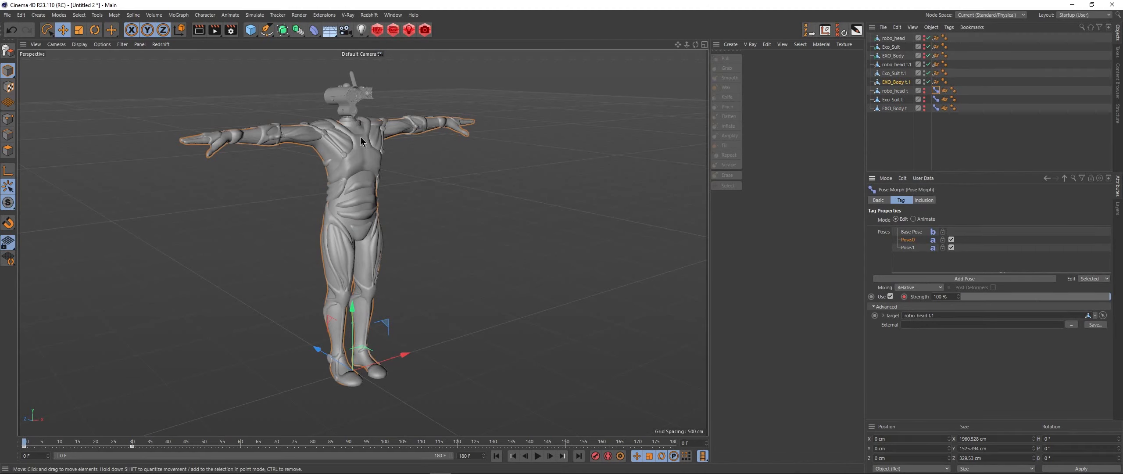
pyautogui.click(908, 247)
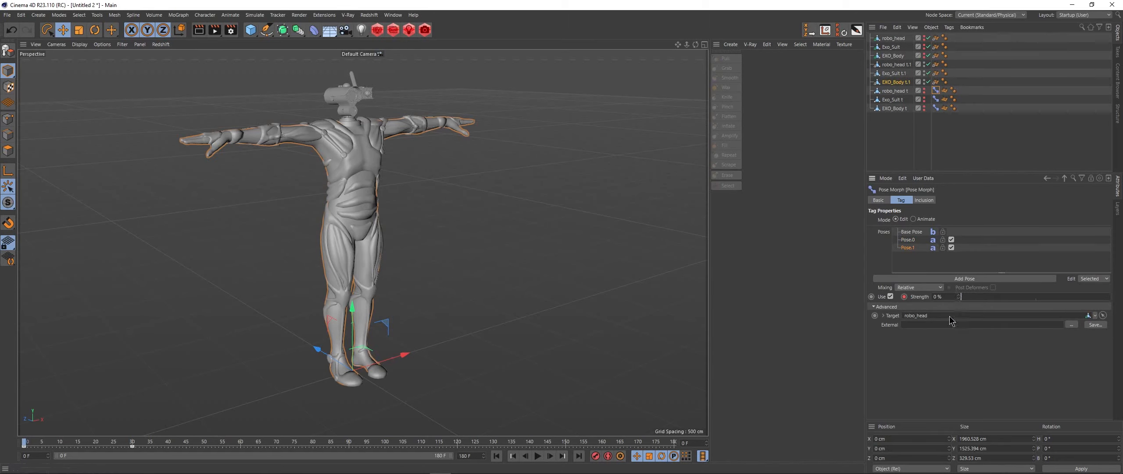
# - Put Exo_Suit t's Pose Morph tag in Edit mode and check which Alembic objects Pose.0 and Pose.1 target
pyautogui.click(936, 99)
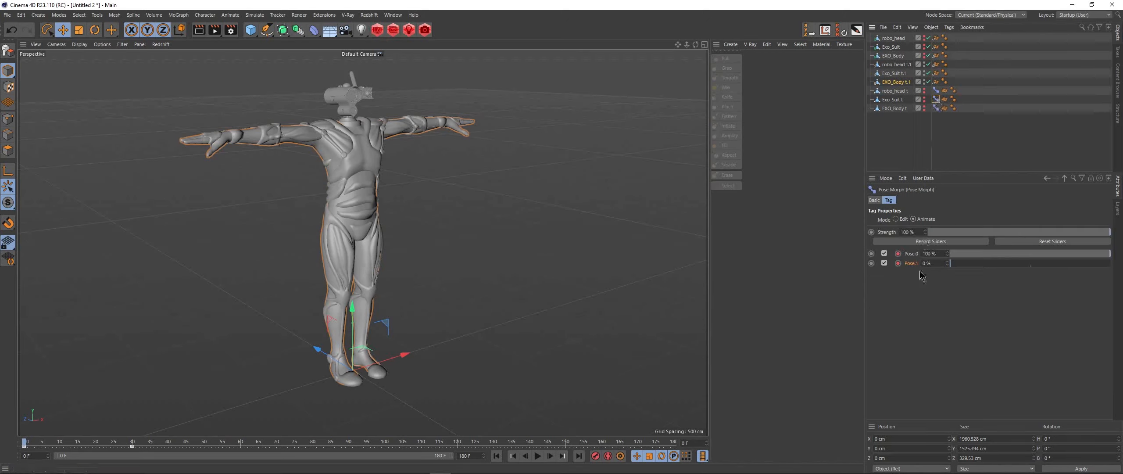
pyautogui.click(895, 219)
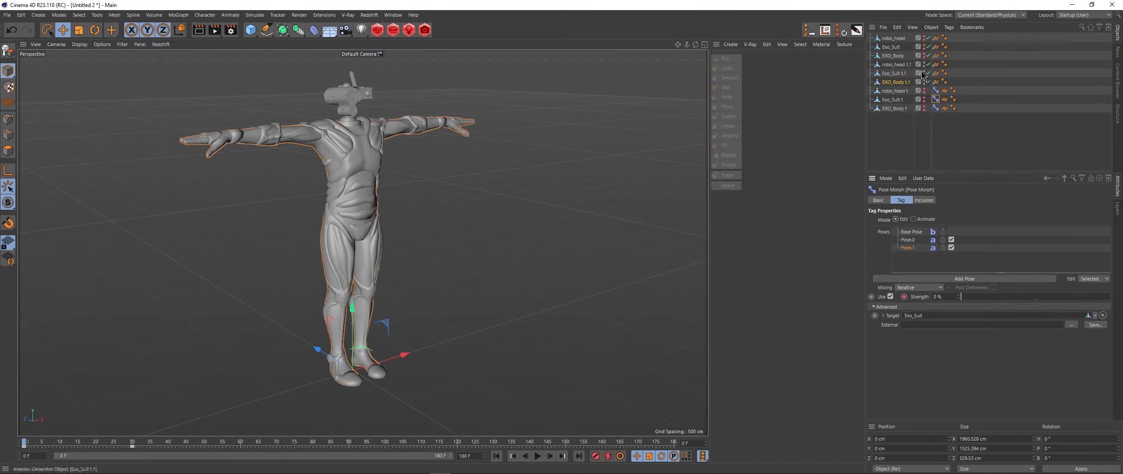
pyautogui.click(910, 240)
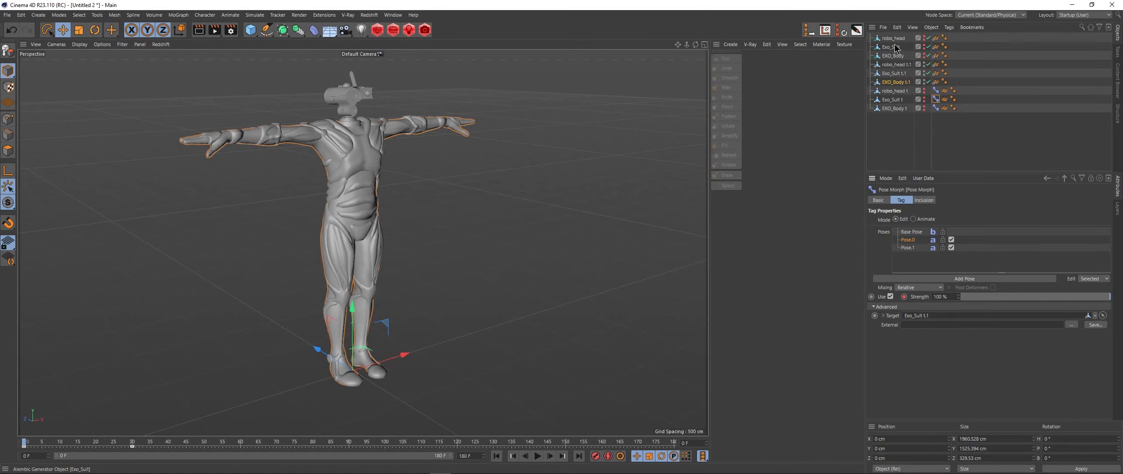
pyautogui.click(908, 247)
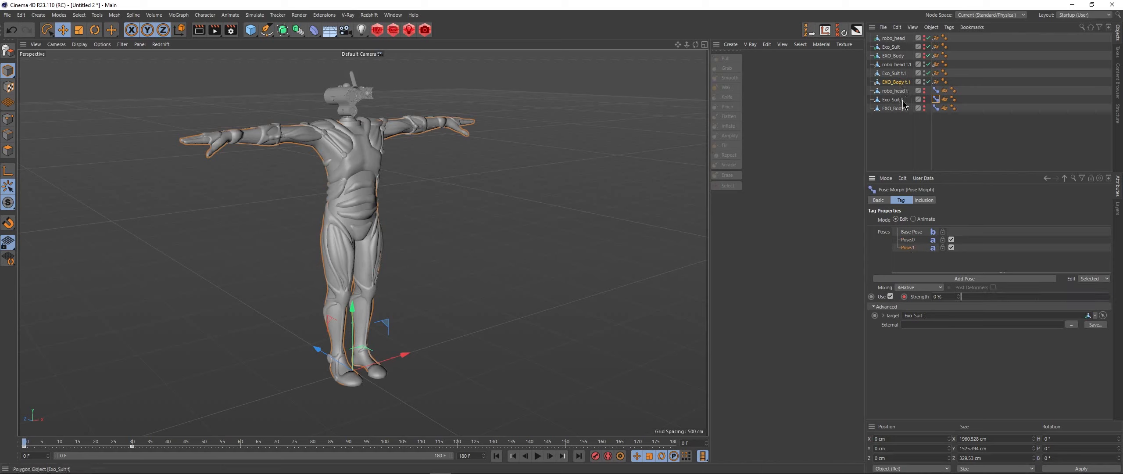
pyautogui.click(900, 83)
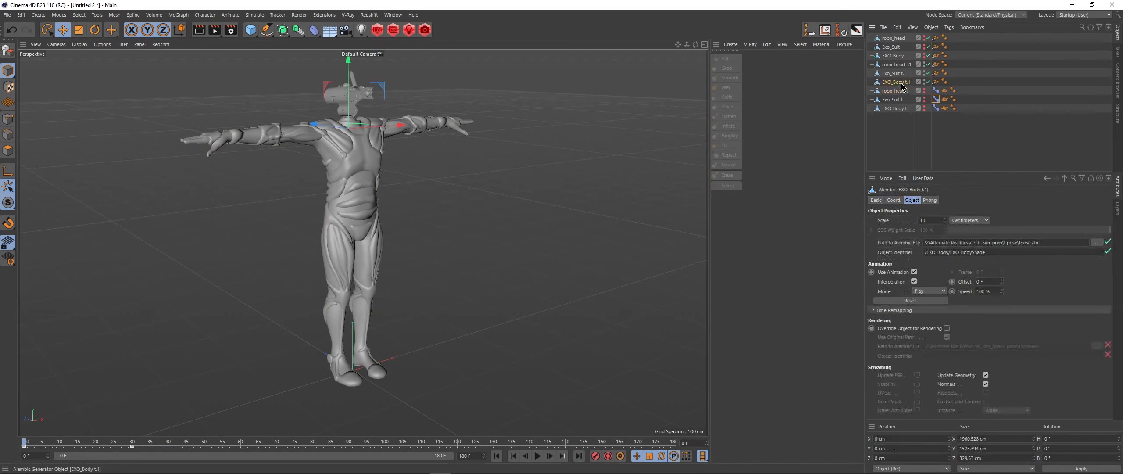
# - Check the Pose.0 and Pose.1 targets of EXO_Body t's Pose Morph tag in Edit mode
pyautogui.click(936, 108)
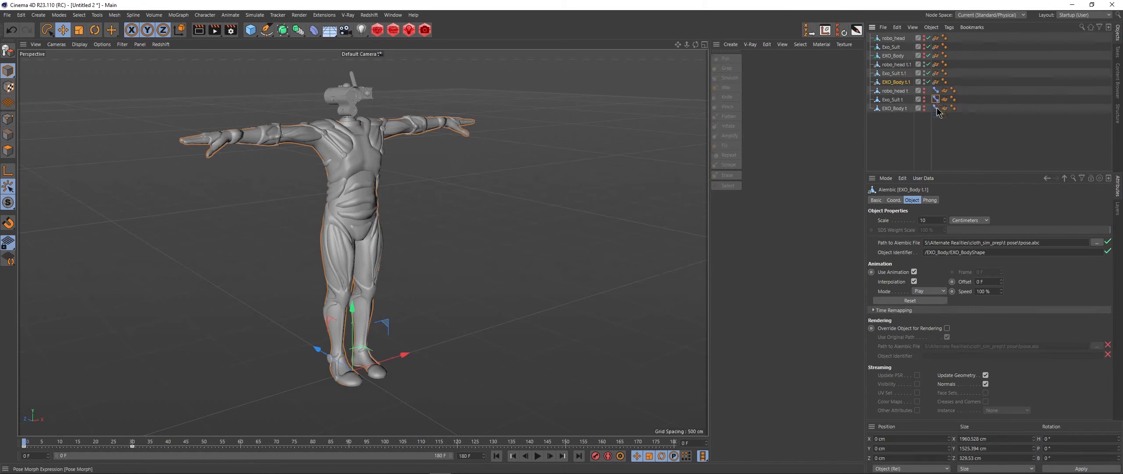
pyautogui.click(899, 219)
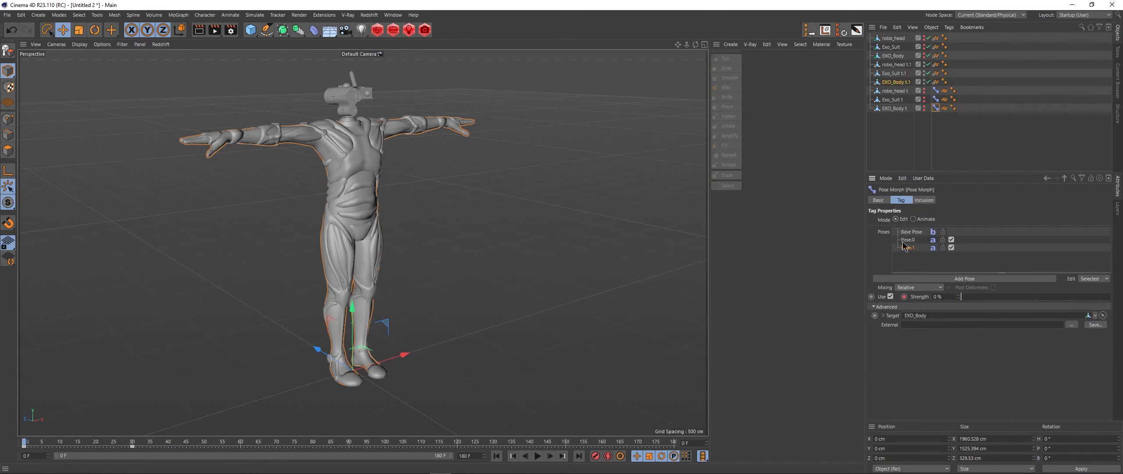
pyautogui.click(913, 240)
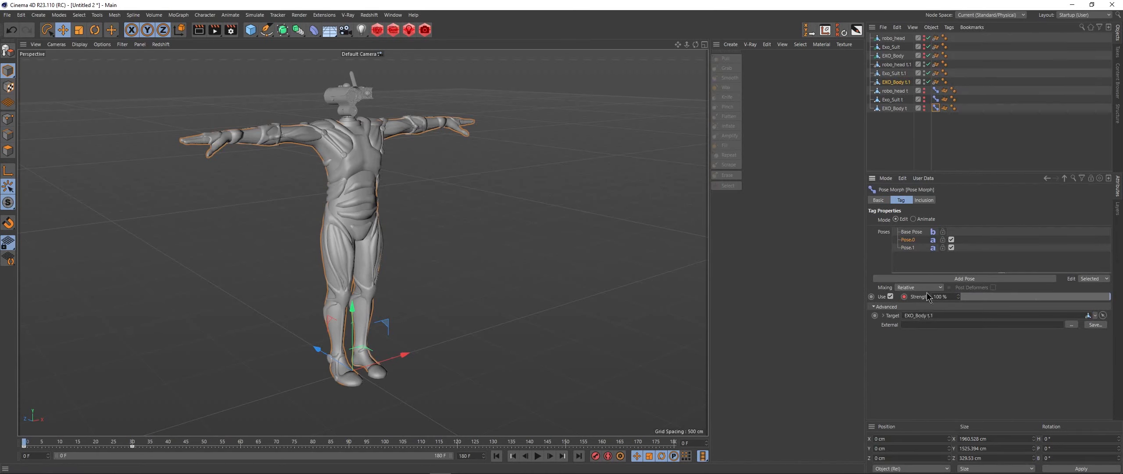
pyautogui.click(907, 248)
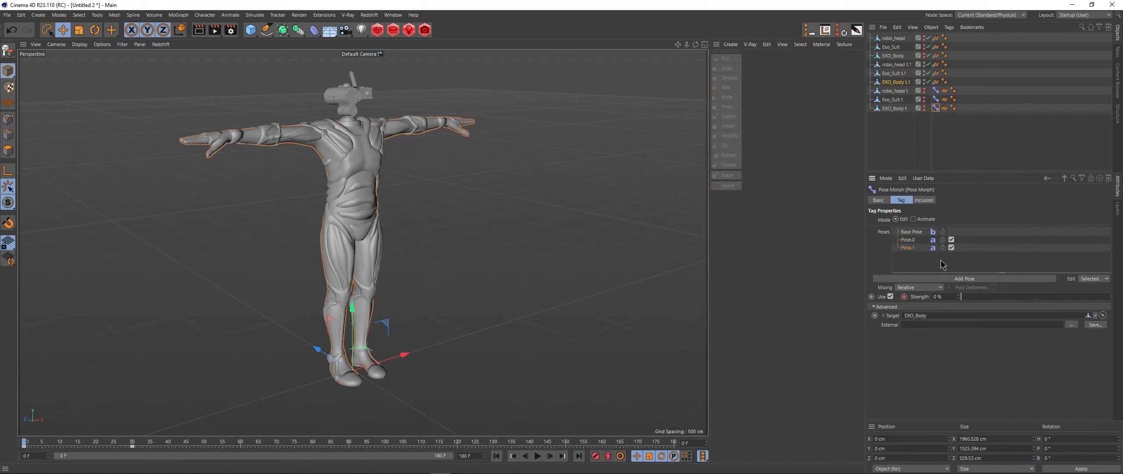
# - Return the Pose Morph tags of EXO_Body t, Exo_Suit t and robo_head t to Animate mode
pyautogui.click(913, 219)
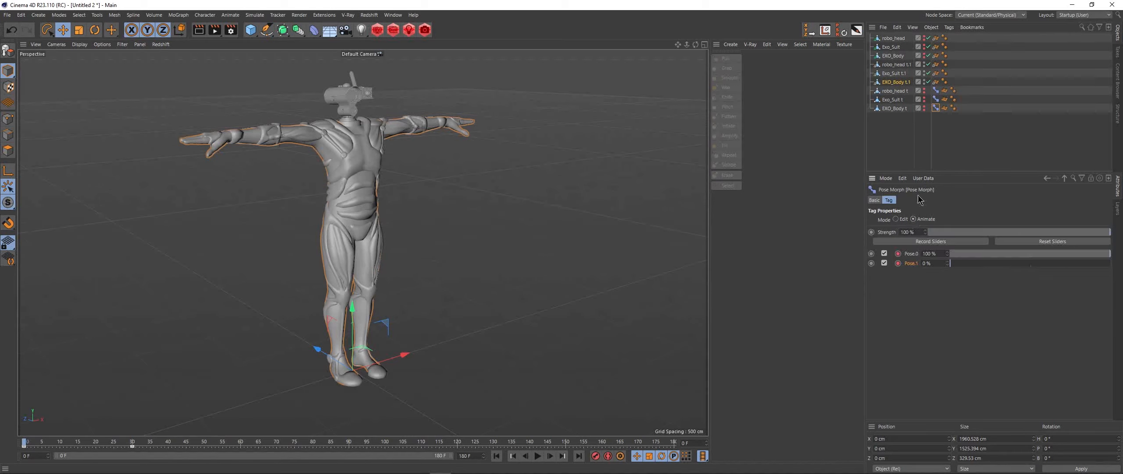
pyautogui.click(935, 100)
pyautogui.click(914, 217)
pyautogui.click(936, 91)
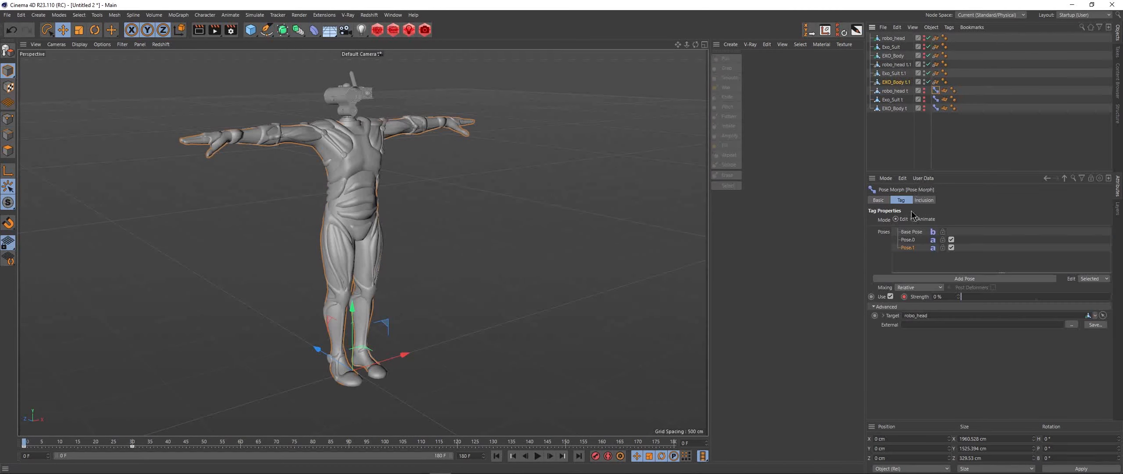
pyautogui.click(914, 219)
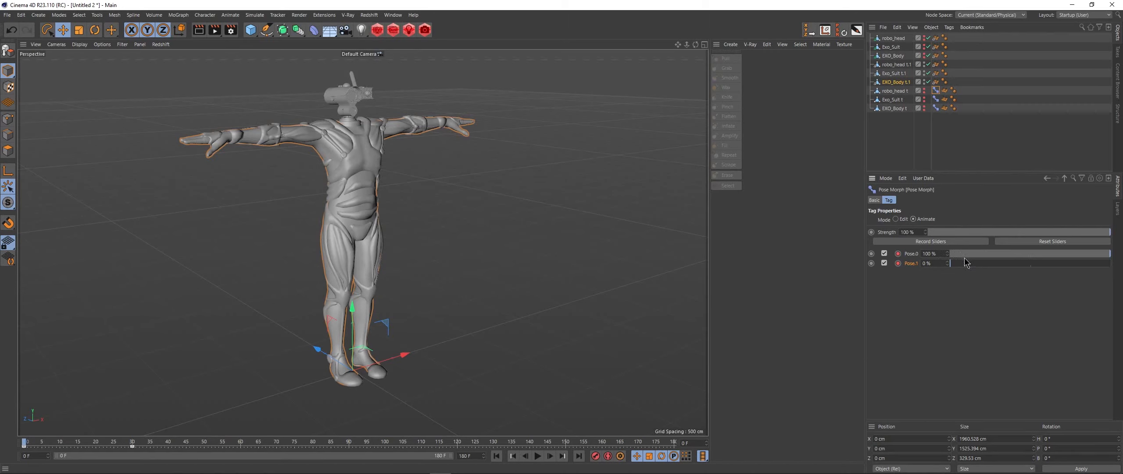
pyautogui.moveTo(963, 267)
pyautogui.mouseDown()
pyautogui.moveTo(1009, 269)
pyautogui.moveTo(941, 263)
pyautogui.mouseUp()
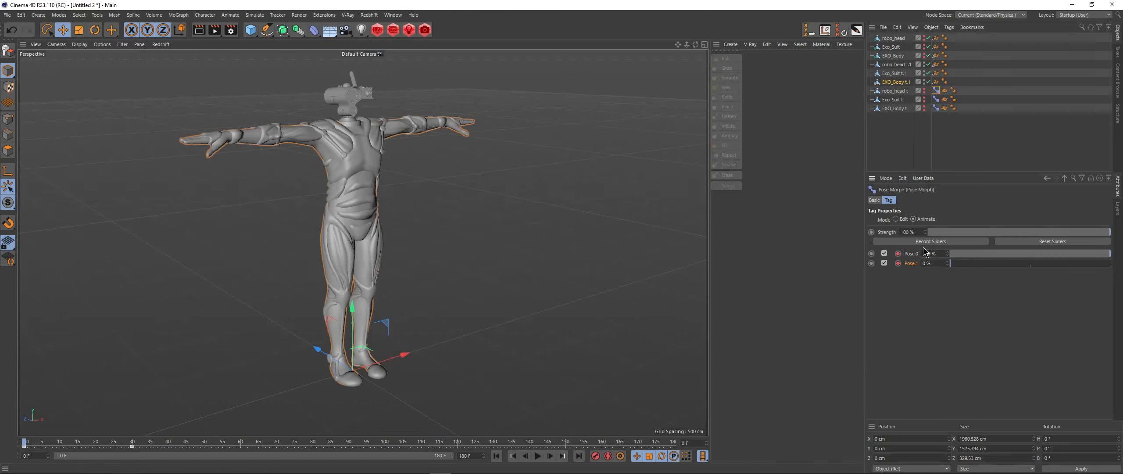
pyautogui.keyDown('alt'); pyautogui.click(924, 57); pyautogui.keyUp('alt')
pyautogui.keyDown('alt'); pyautogui.click(925, 47); pyautogui.keyUp('alt')
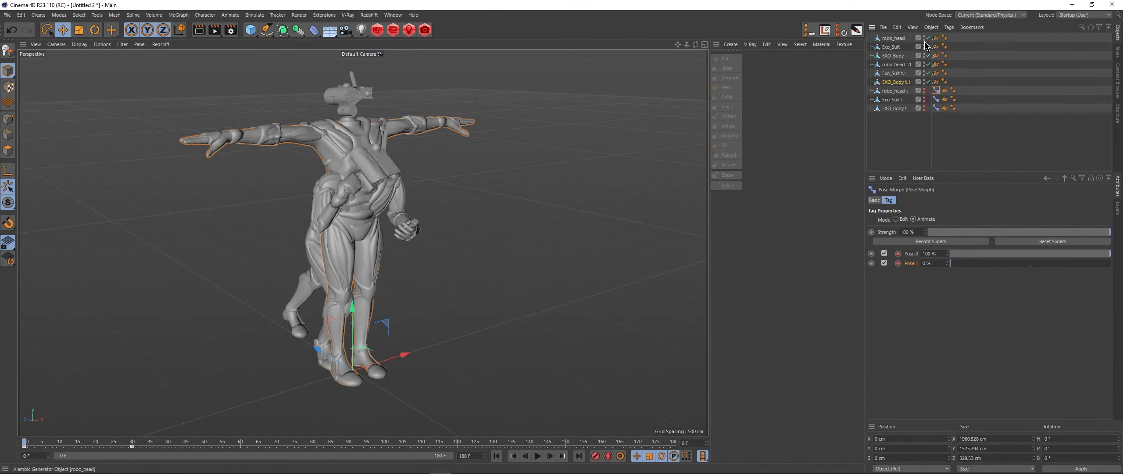
pyautogui.keyDown('alt'); pyautogui.click(925, 40); pyautogui.keyUp('alt')
pyautogui.keyDown('alt'); pyautogui.click(925, 47); pyautogui.keyUp('alt')
pyautogui.keyDown('alt'); pyautogui.click(925, 47); pyautogui.keyUp('alt')
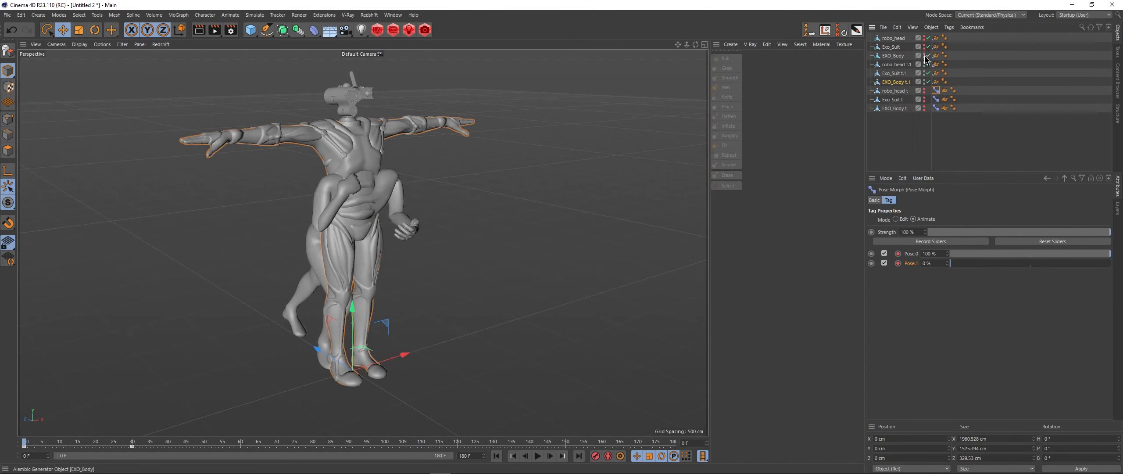
pyautogui.keyDown('alt'); pyautogui.click(925, 56); pyautogui.keyUp('alt')
# - Hide the three T-pose Alembic objects and show the polygon objects robo_head t, Exo_Suit t and EXO_Body t
pyautogui.keyDown('alt'); pyautogui.click(924, 65); pyautogui.keyUp('alt')
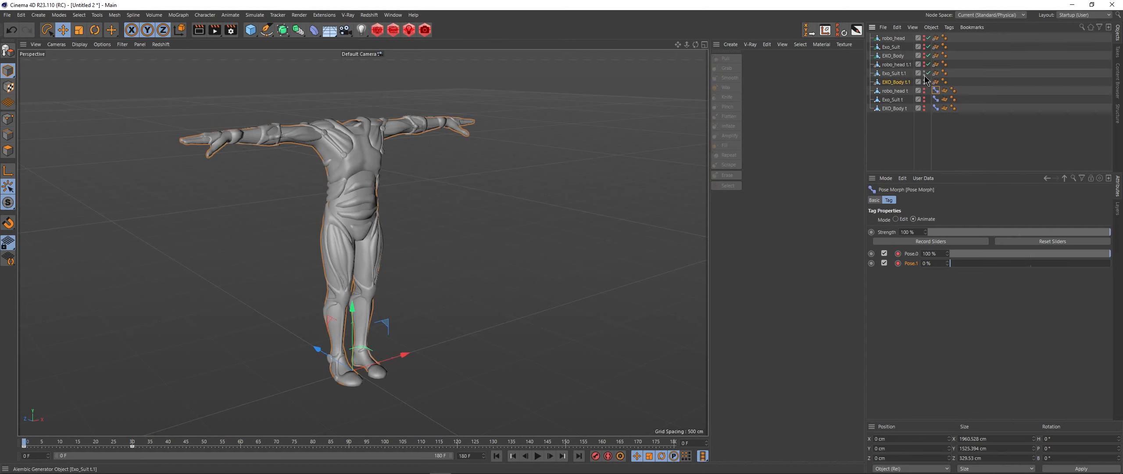
pyautogui.keyDown('alt'); pyautogui.click(925, 76); pyautogui.keyUp('alt')
pyautogui.keyDown('alt'); pyautogui.click(924, 82); pyautogui.keyUp('alt')
pyautogui.keyDown('alt'); pyautogui.click(924, 91); pyautogui.keyUp('alt')
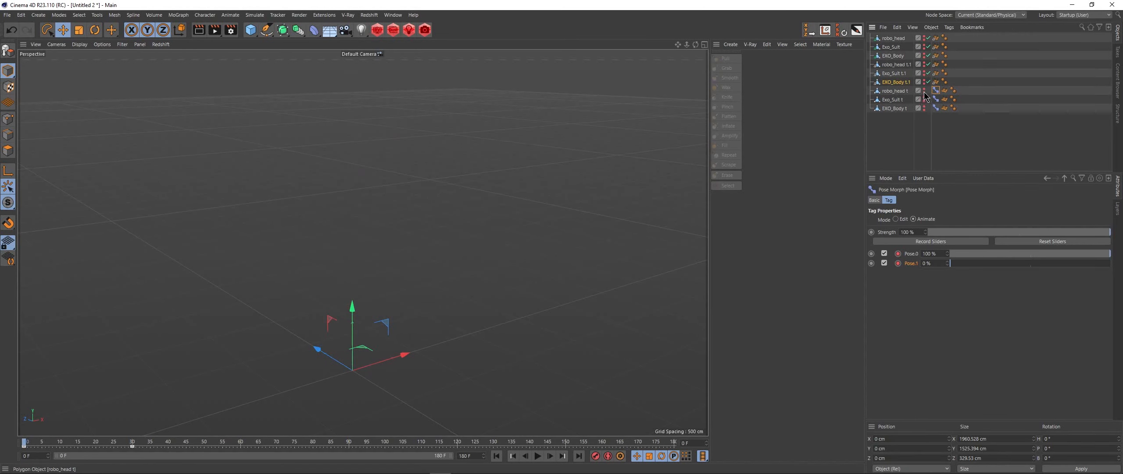
pyautogui.keyDown('alt'); pyautogui.click(925, 100); pyautogui.keyUp('alt')
pyautogui.keyDown('alt'); pyautogui.click(925, 109); pyautogui.keyUp('alt')
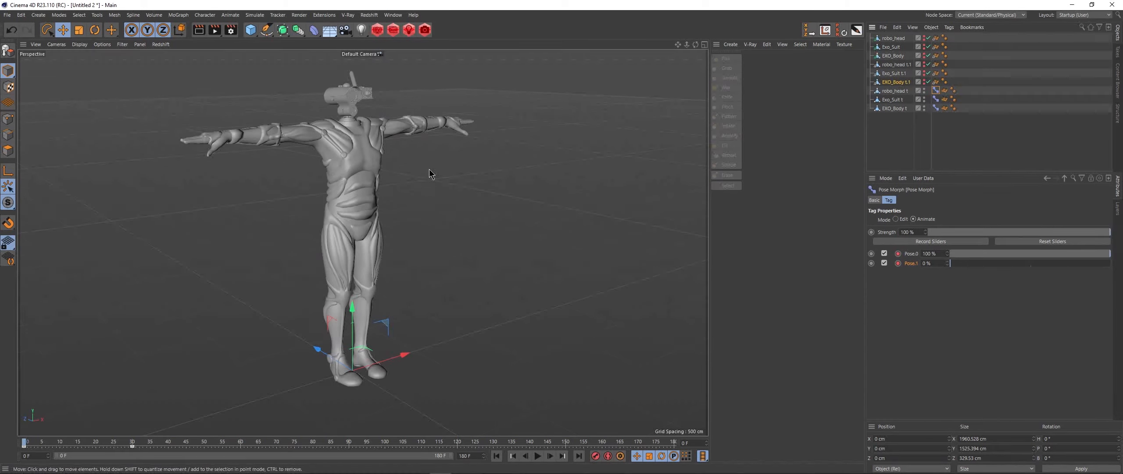
# - Play the morph animation from frame 0, stop at about frame 111 and inspect the character from several angles
pyautogui.moveTo(401, 193)
pyautogui.keyDown('alt'); pyautogui.mouseDown()
pyautogui.moveTo(419, 183)
pyautogui.moveTo(400, 213)
pyautogui.moveTo(398, 190)
pyautogui.mouseUp(); pyautogui.keyUp('alt')
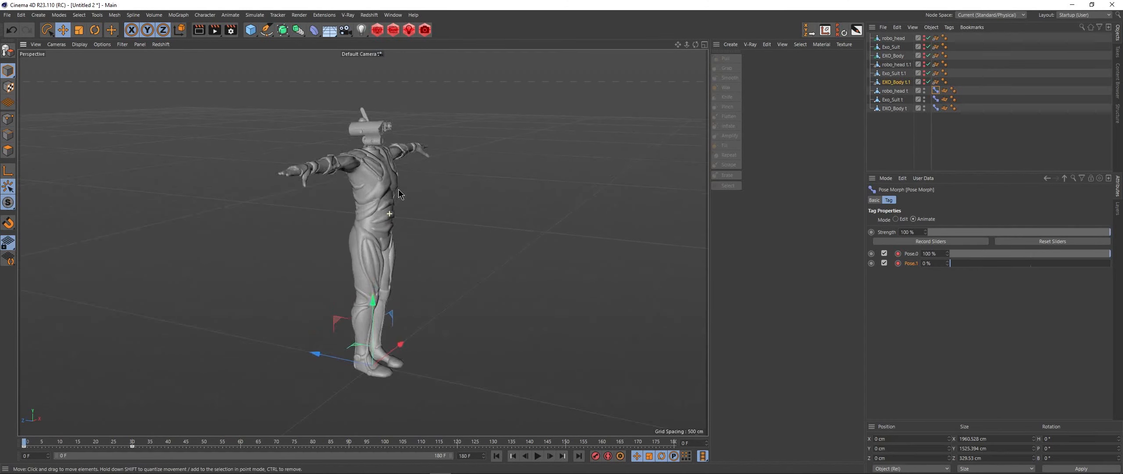
pyautogui.keyDown('alt'); pyautogui.moveTo(401, 233); pyautogui.dragTo(309, 230); pyautogui.keyUp('alt')
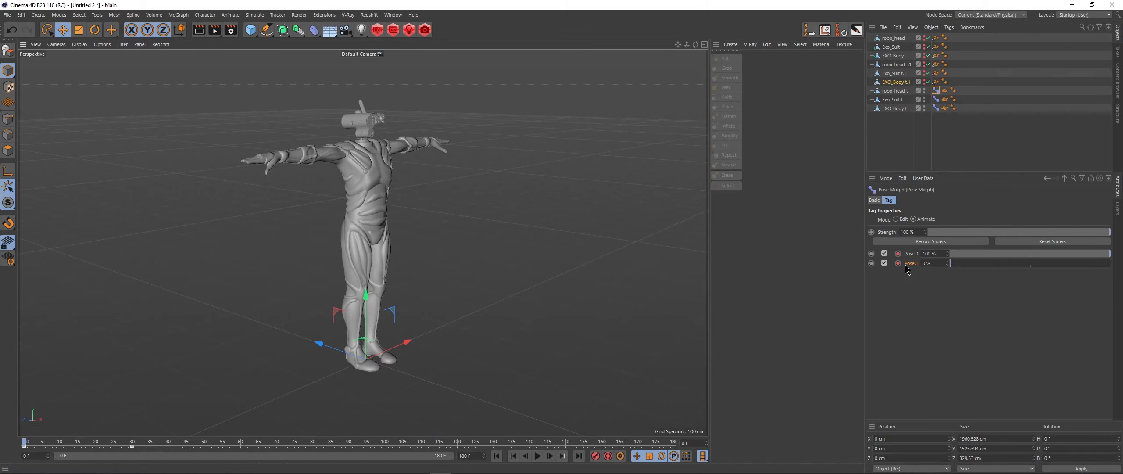
pyautogui.moveTo(25, 444)
pyautogui.mouseDown()
pyautogui.moveTo(163, 442)
pyautogui.moveTo(23, 444)
pyautogui.mouseUp()
pyautogui.click(538, 456)
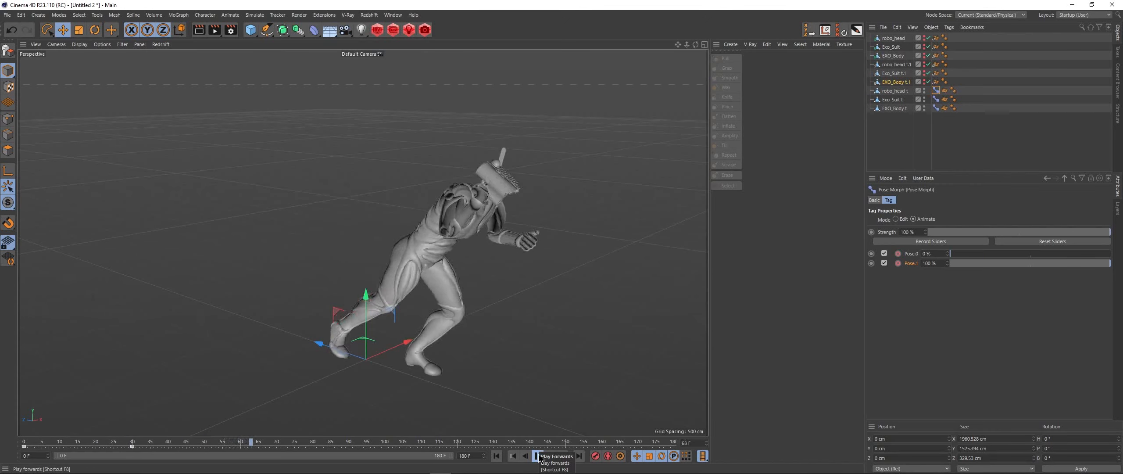
pyautogui.click(538, 456)
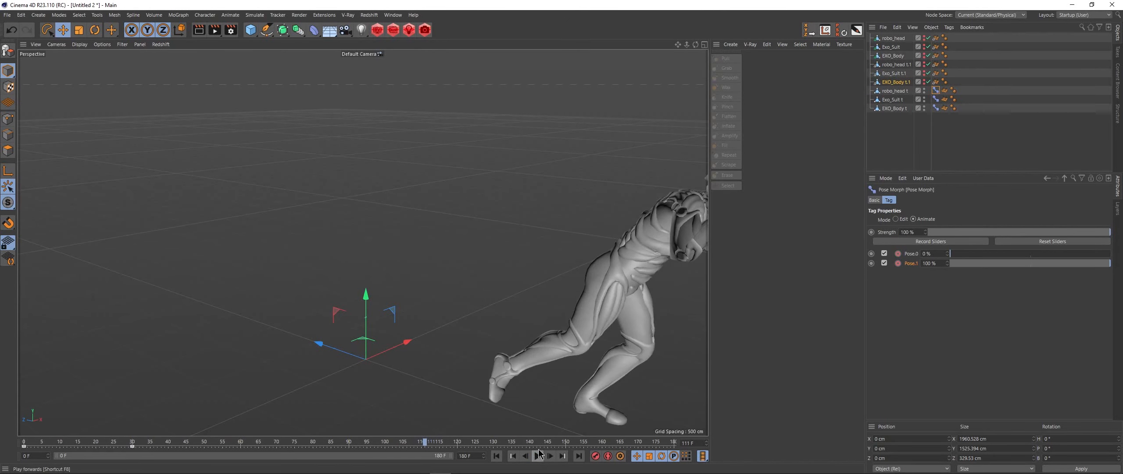
pyautogui.keyDown('alt'); pyautogui.moveTo(442, 353); pyautogui.dragTo(522, 329); pyautogui.keyUp('alt')
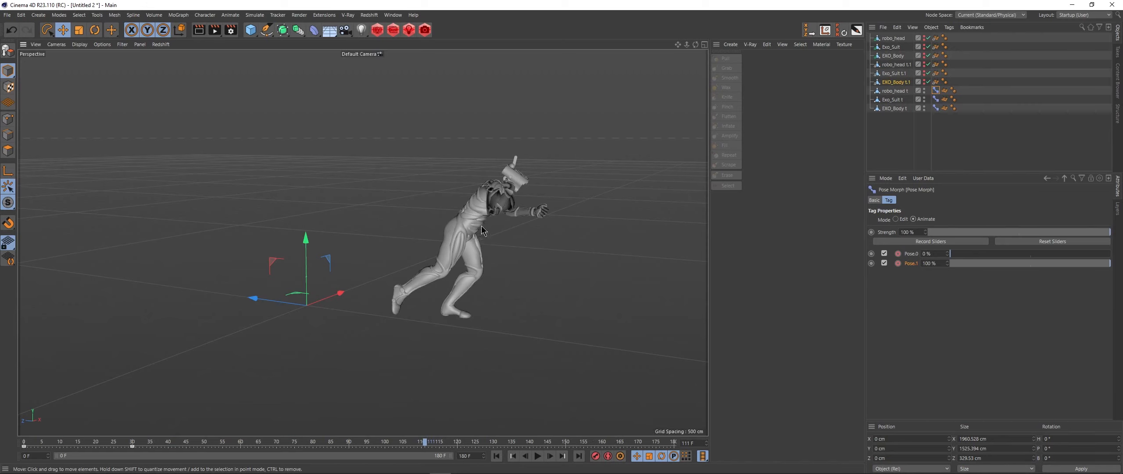
pyautogui.keyDown('alt'); pyautogui.moveTo(483, 231); pyautogui.dragTo(380, 266); pyautogui.keyUp('alt')
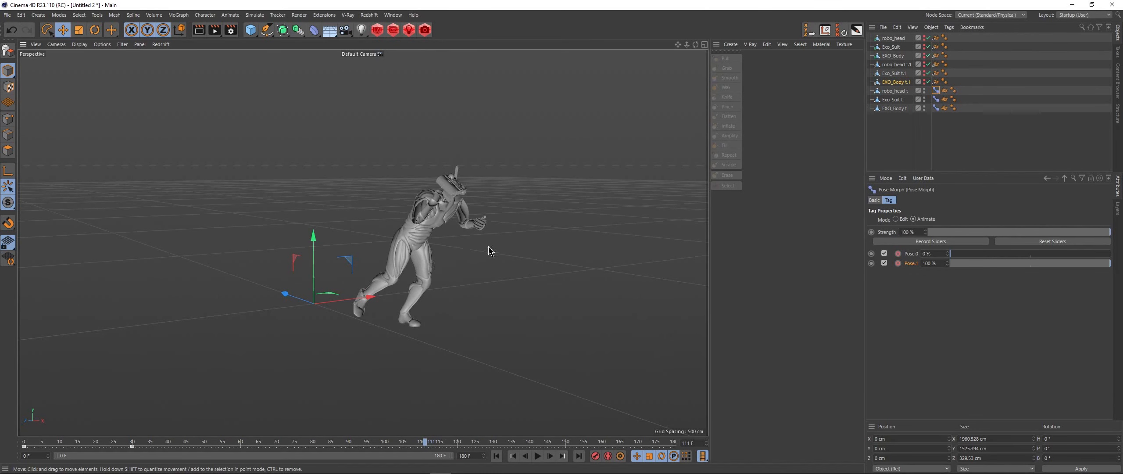
pyautogui.keyDown('alt'); pyautogui.moveTo(433, 268); pyautogui.dragTo(404, 263); pyautogui.keyUp('alt')
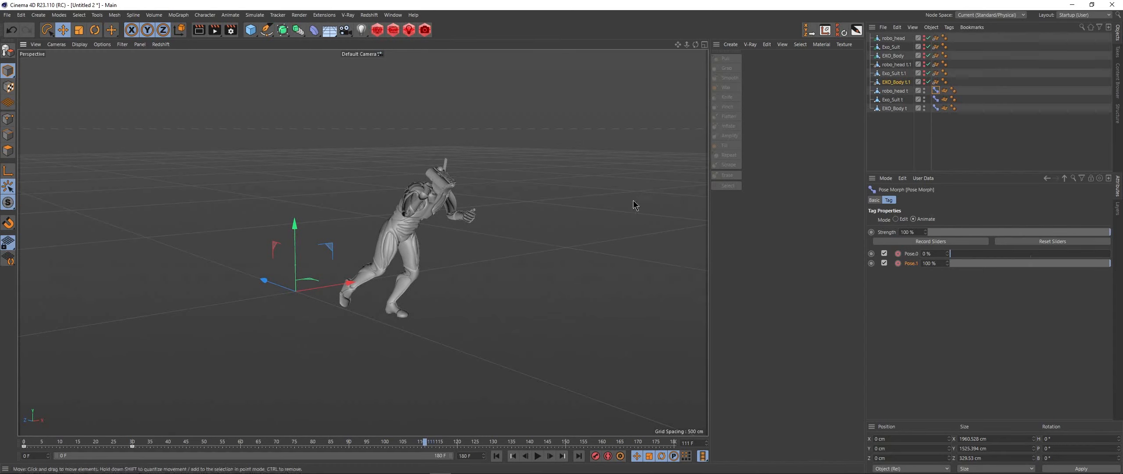
# - Compare the Alembic settings of EXO_Body t.1 and EXO_Body, and check EXO_Body's animation offset
pyautogui.click(897, 83)
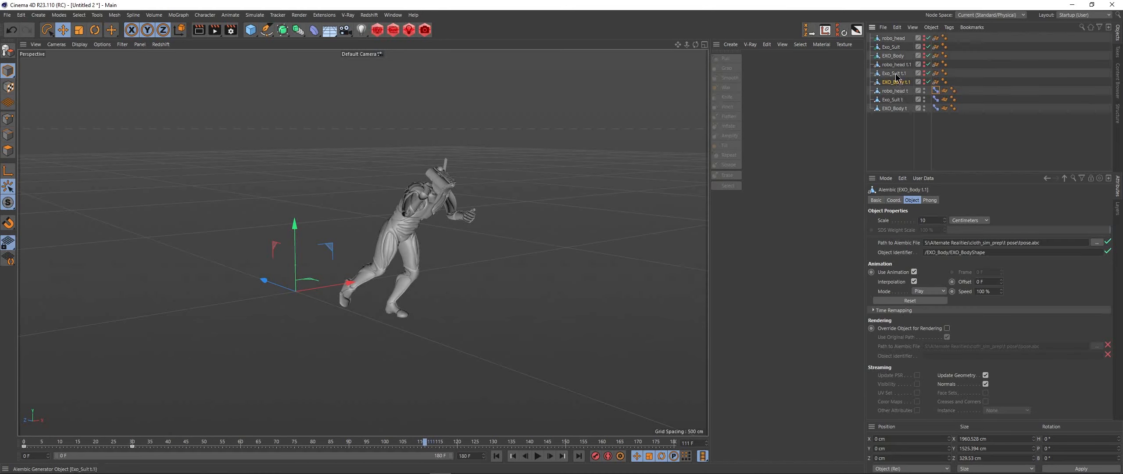
pyautogui.click(893, 56)
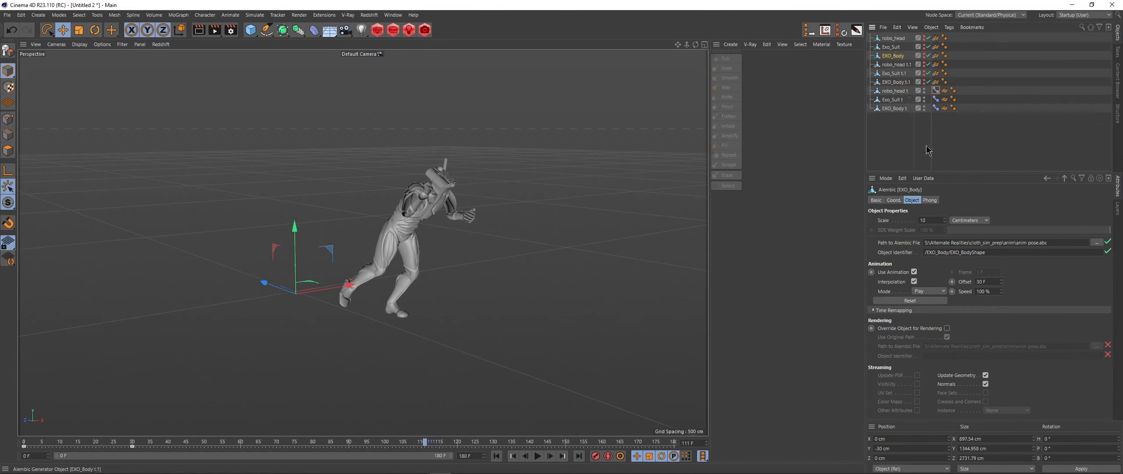
pyautogui.doubleClick(988, 283)
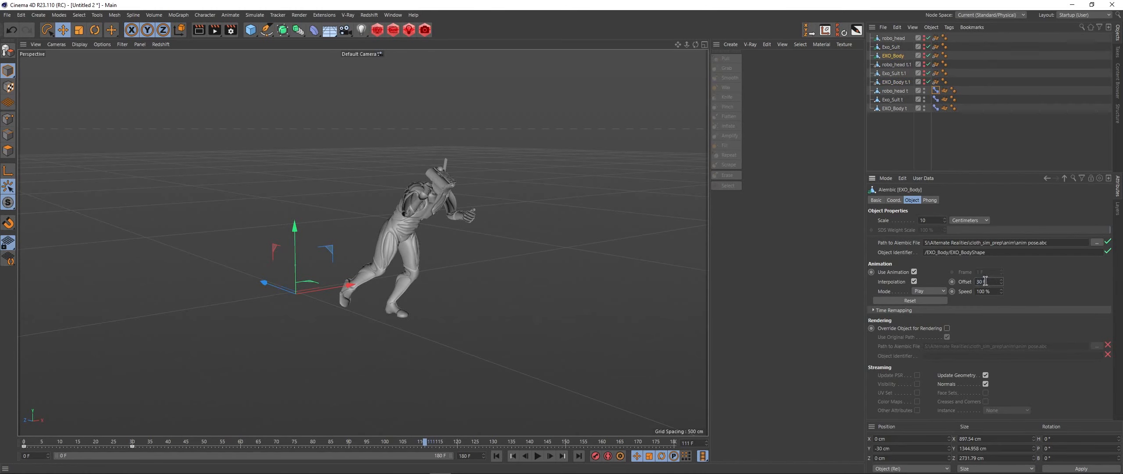
pyautogui.click(976, 282)
pyautogui.moveTo(992, 282); pyautogui.dragTo(973, 282)
pyautogui.click(991, 282)
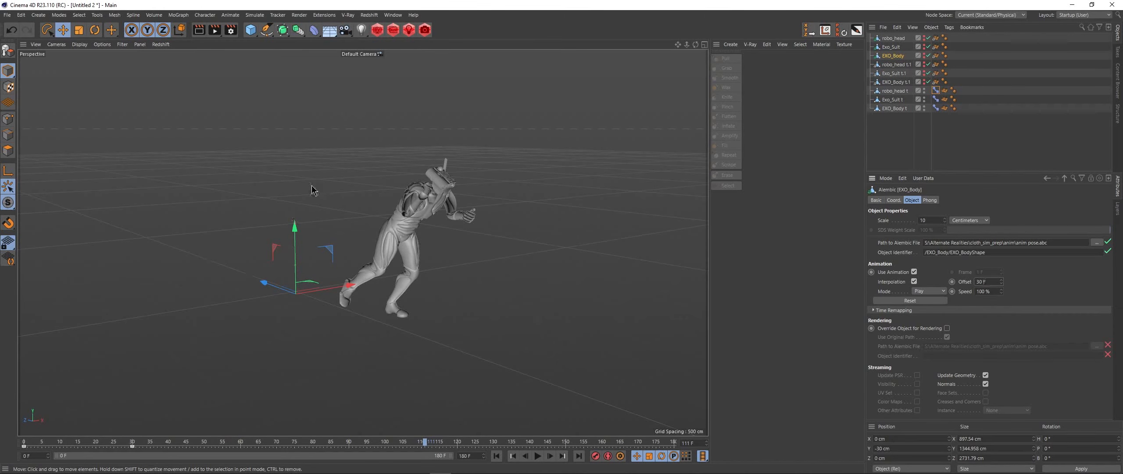
pyautogui.keyDown('alt'); pyautogui.moveTo(343, 267); pyautogui.dragTo(394, 293); pyautogui.keyUp('alt')
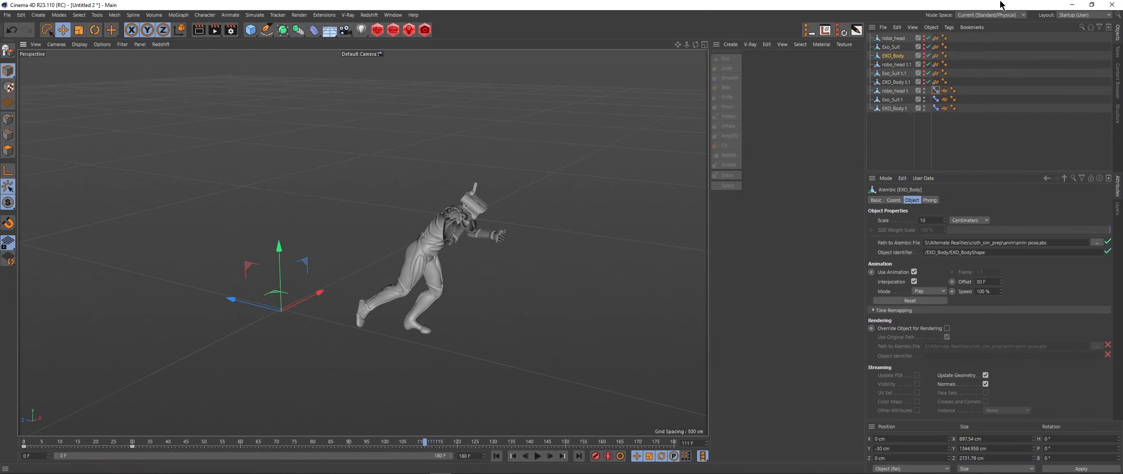
pyautogui.moveTo(381, 279)
pyautogui.keyDown('alt'); pyautogui.mouseDown()
pyautogui.moveTo(398, 287)
pyautogui.moveTo(430, 273)
pyautogui.moveTo(391, 279)
pyautogui.moveTo(404, 297)
pyautogui.moveTo(475, 309)
pyautogui.moveTo(384, 279)
pyautogui.mouseUp(); pyautogui.keyUp('alt')
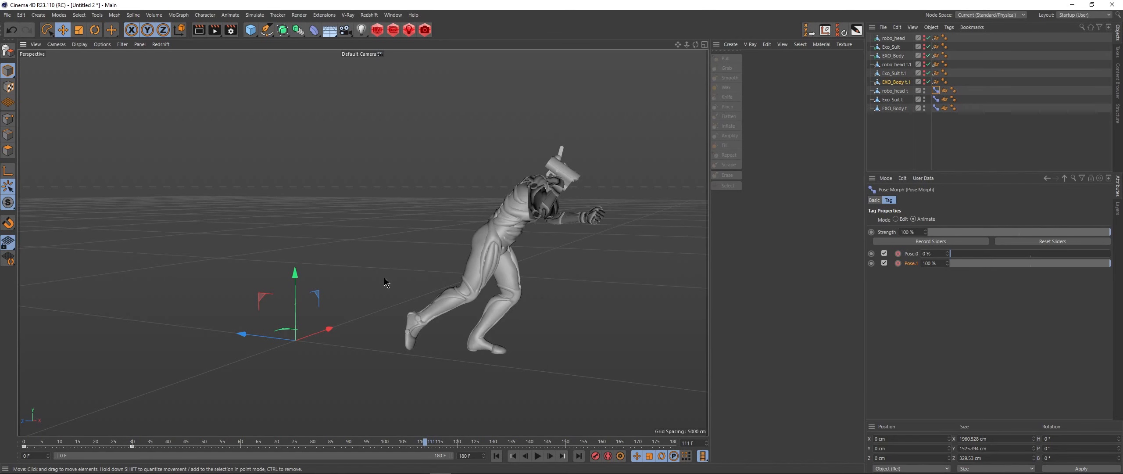
pyautogui.scroll(-1, 393, 277)
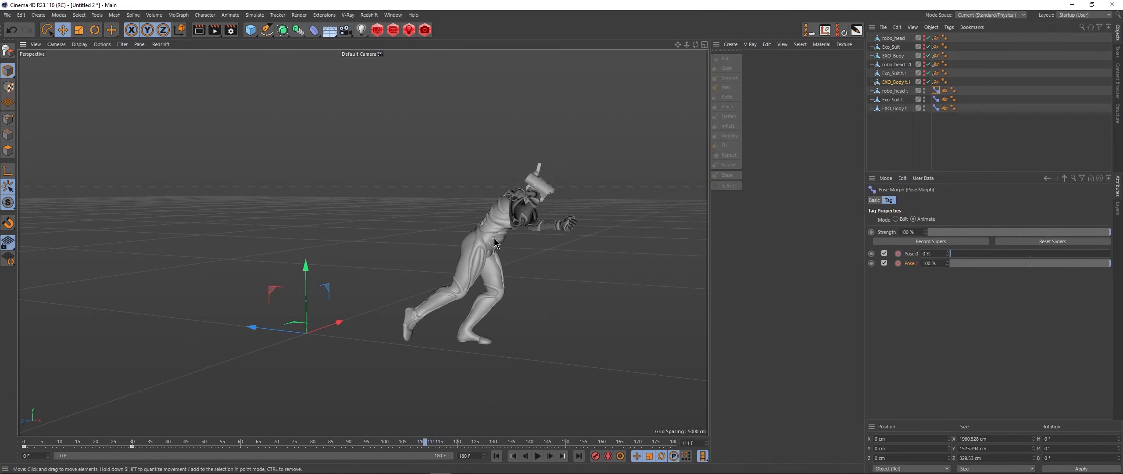